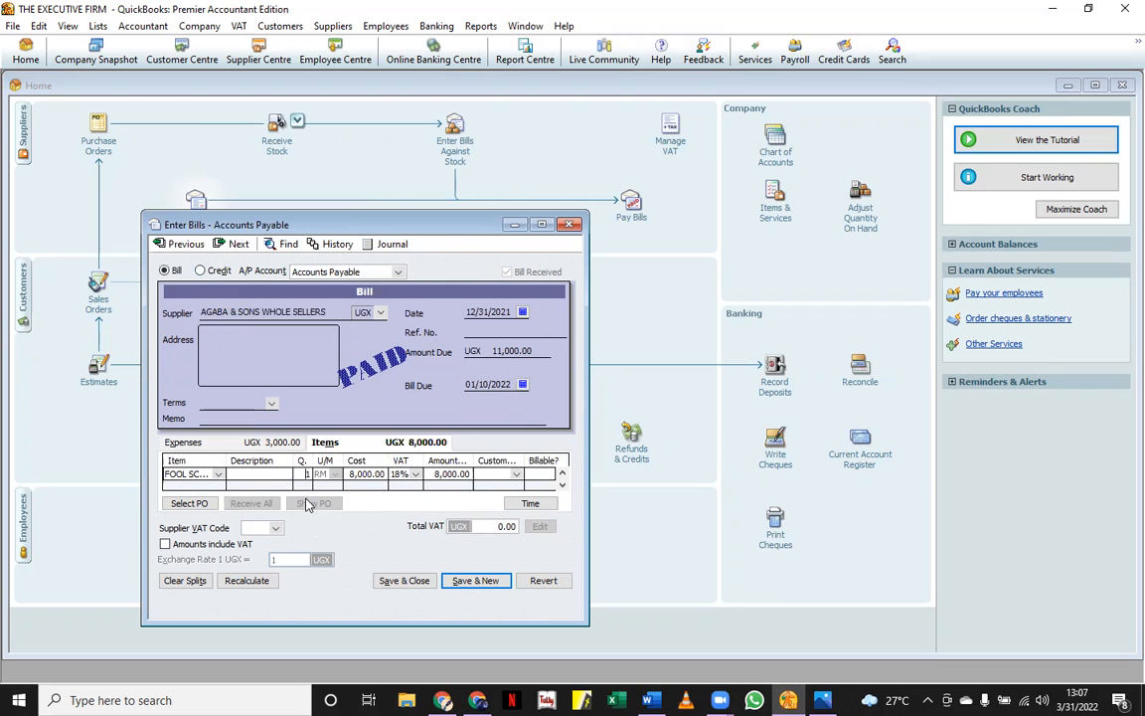
- Review the item lines and quantities on the previous bill from kikubo online, closing the bill when done
left_click(169, 248)
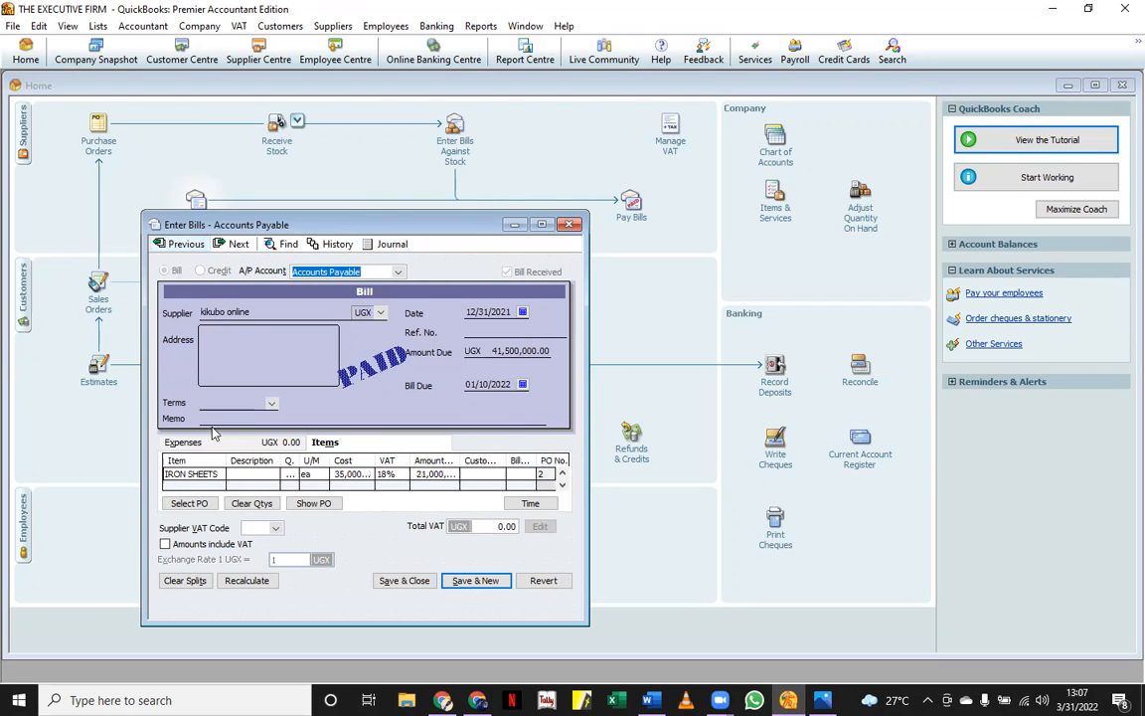
left_click(289, 474)
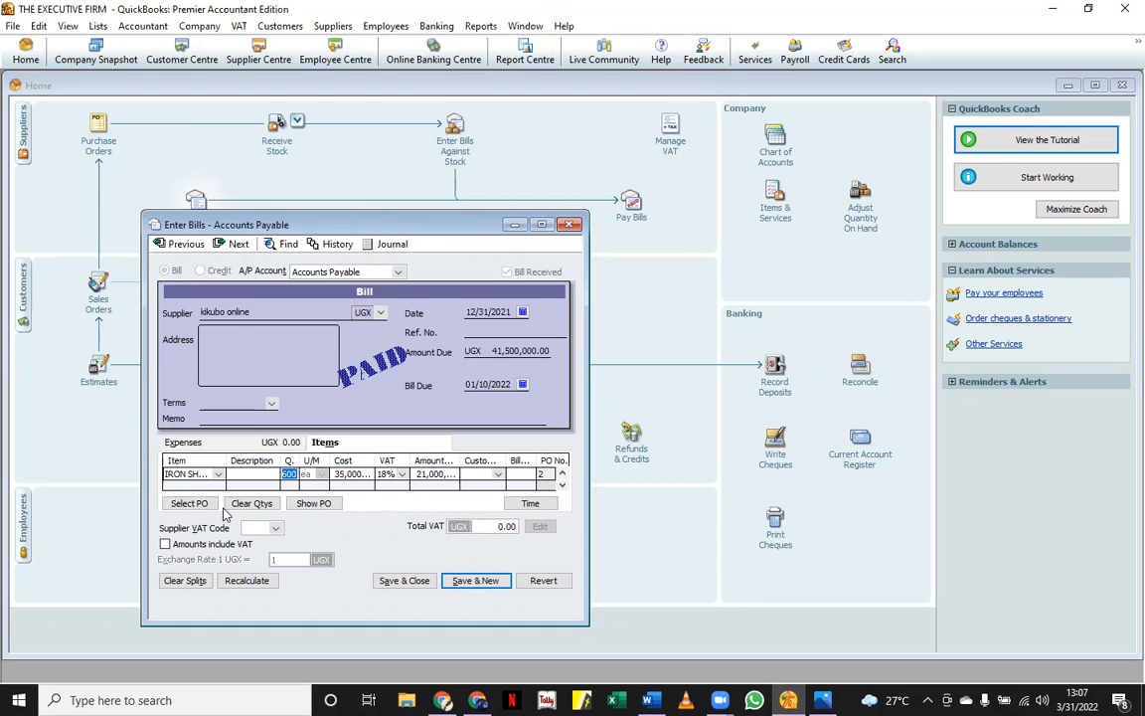
left_click(563, 485)
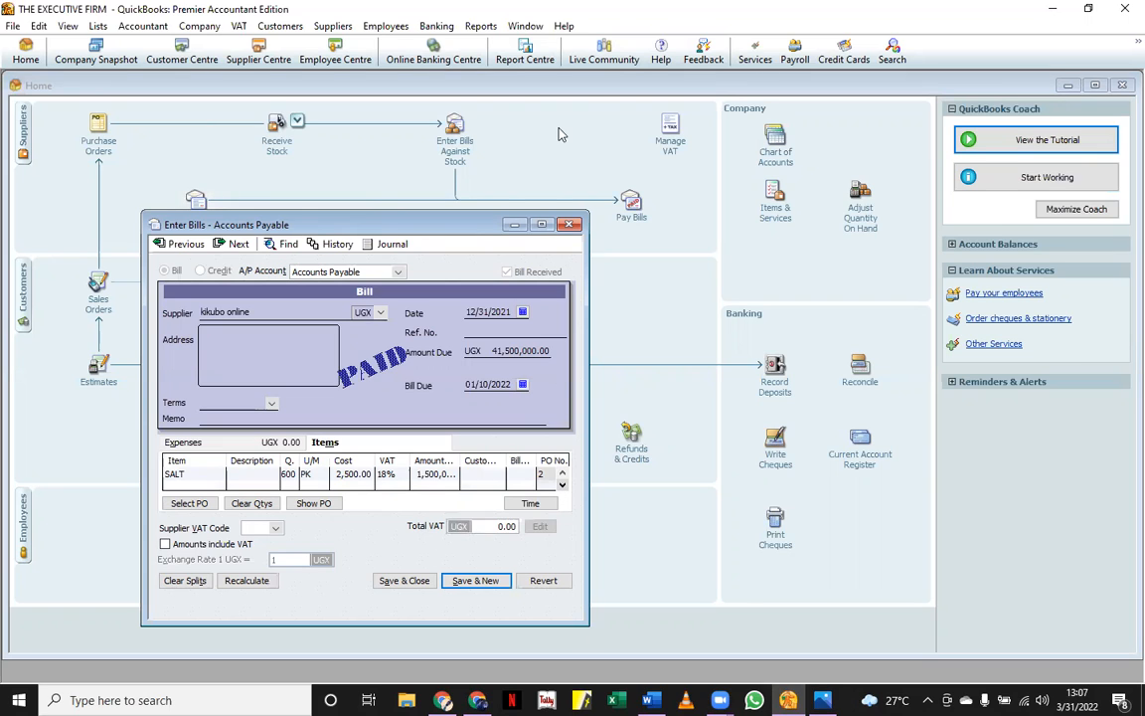
left_click(570, 224)
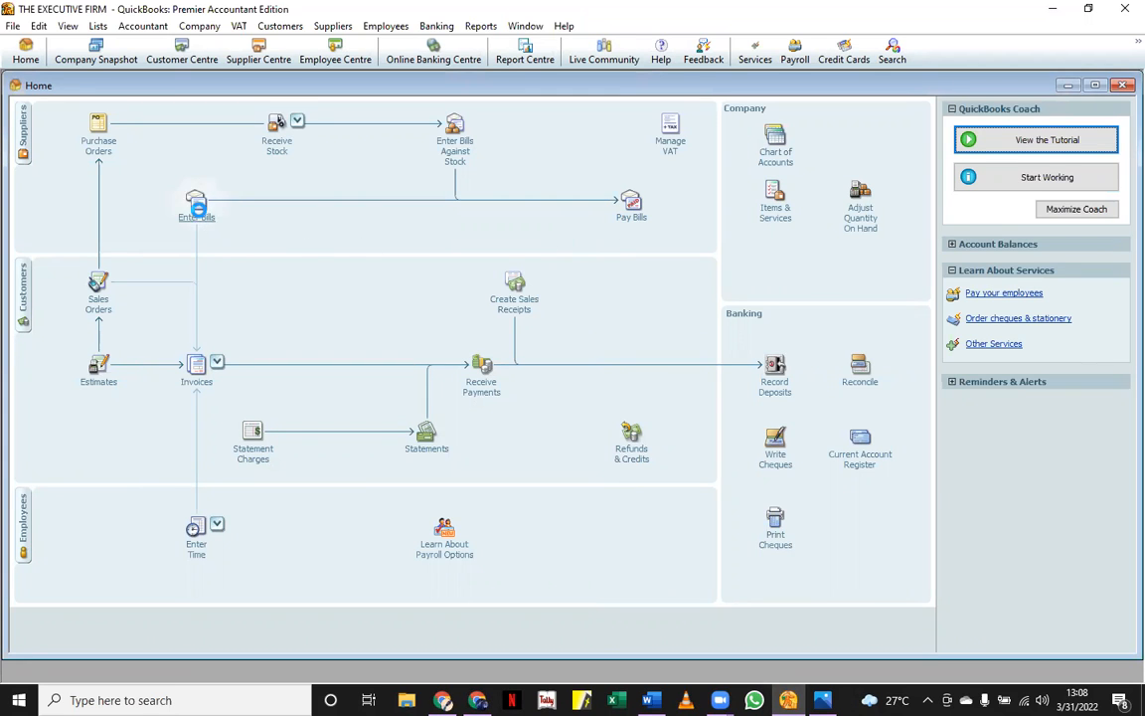
- Start a new supplier credit in Enter Bills for the supplier kikubo online
left_click(196, 204)
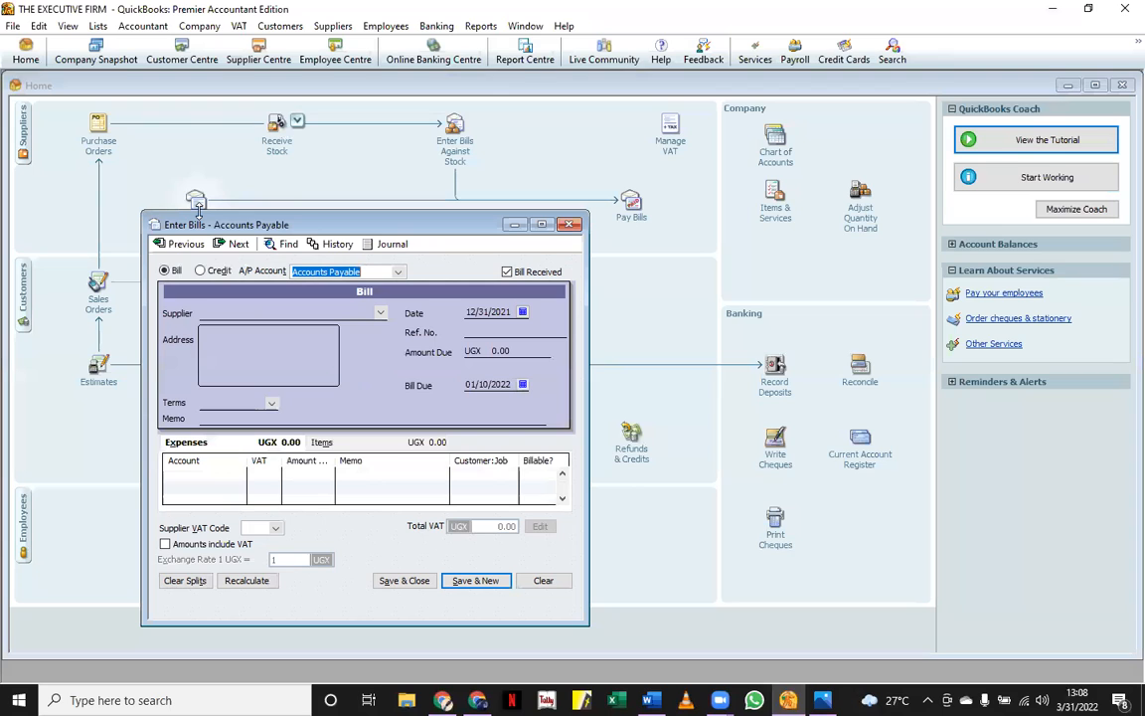
left_click(204, 270)
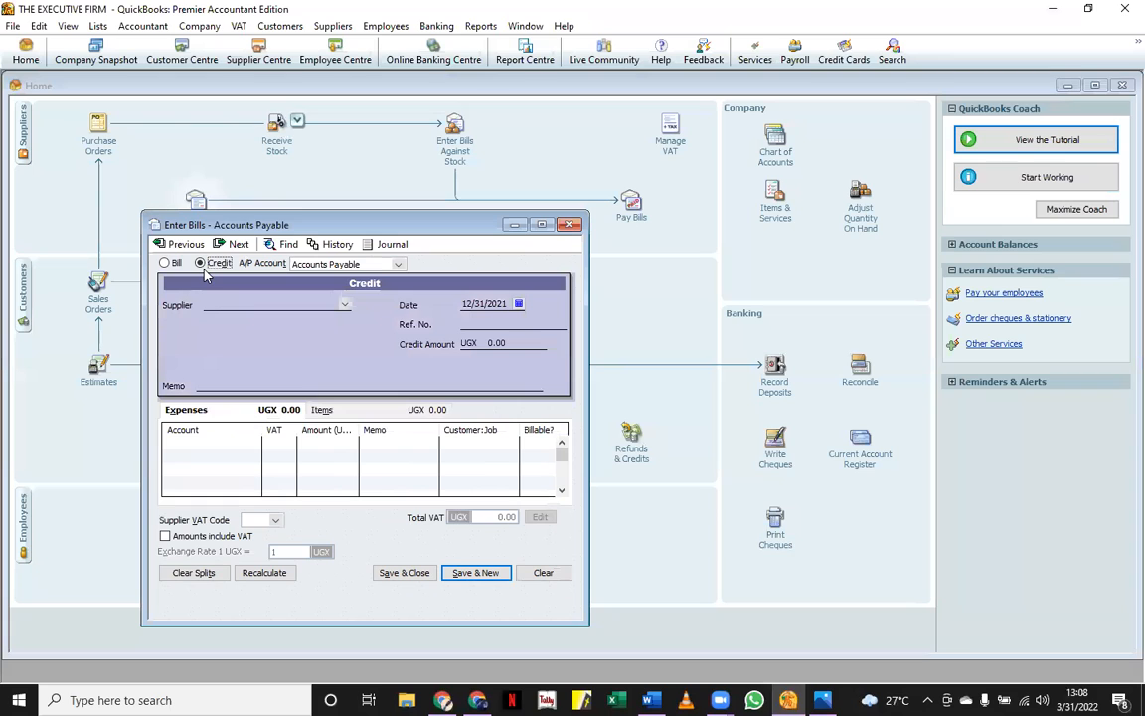
left_click(344, 305)
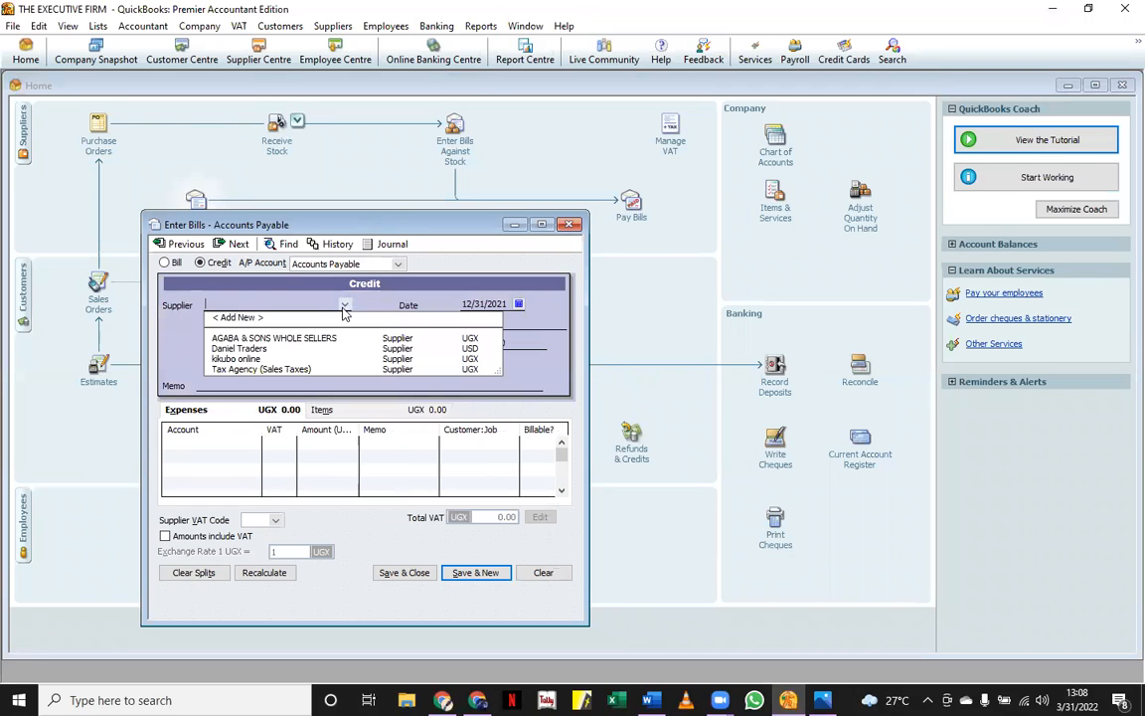
left_click(258, 359)
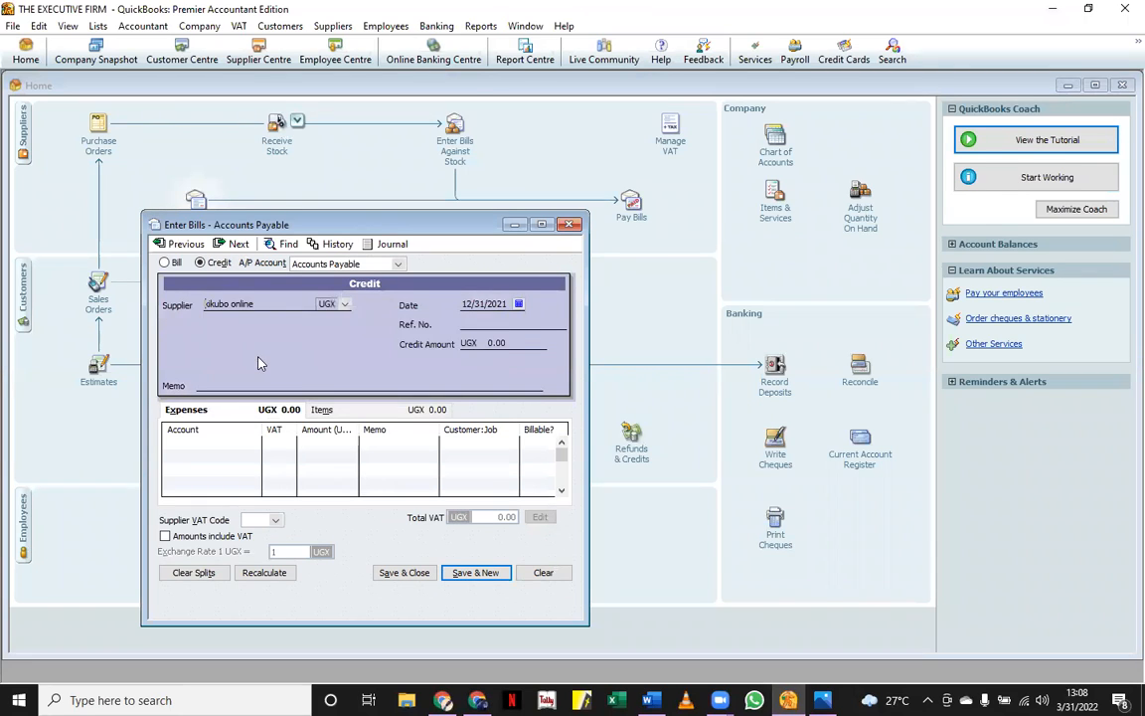
- Add IRON SHEETS as the first returned item on the credit with a quantity of 60
left_click(319, 411)
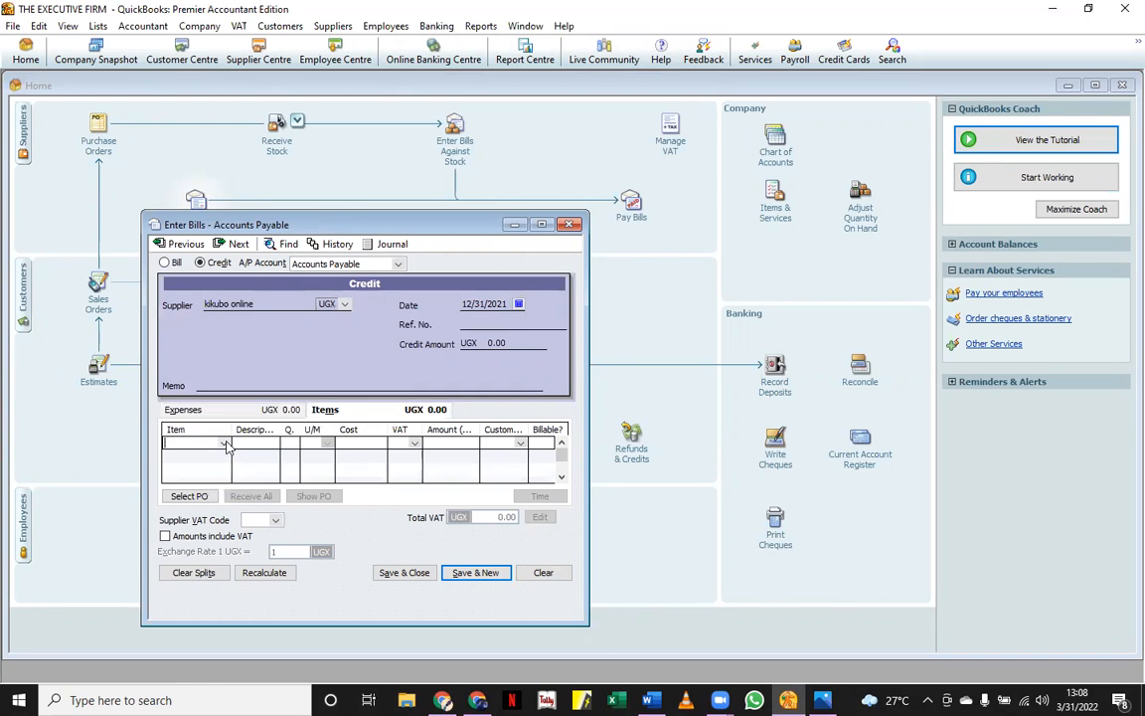
left_click(225, 444)
left_click(213, 499)
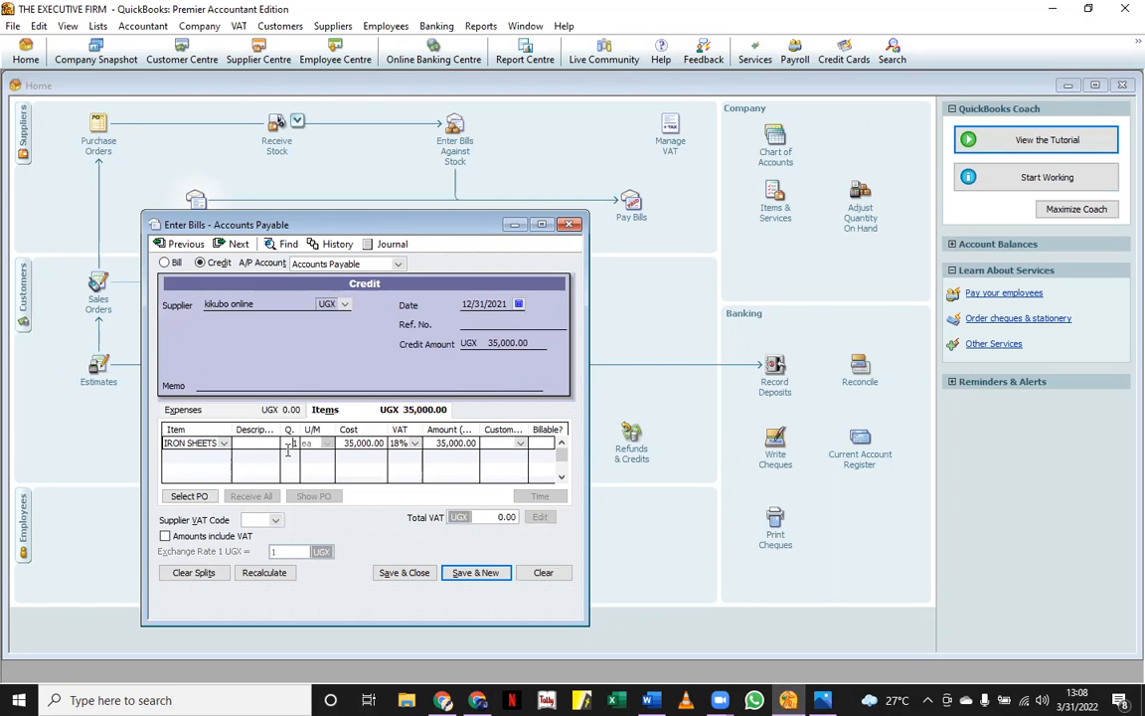
left_click(287, 445)
type("60")
- Add SALT as the second returned item with a quantity of 30, saving and closing the credit
left_click(208, 457)
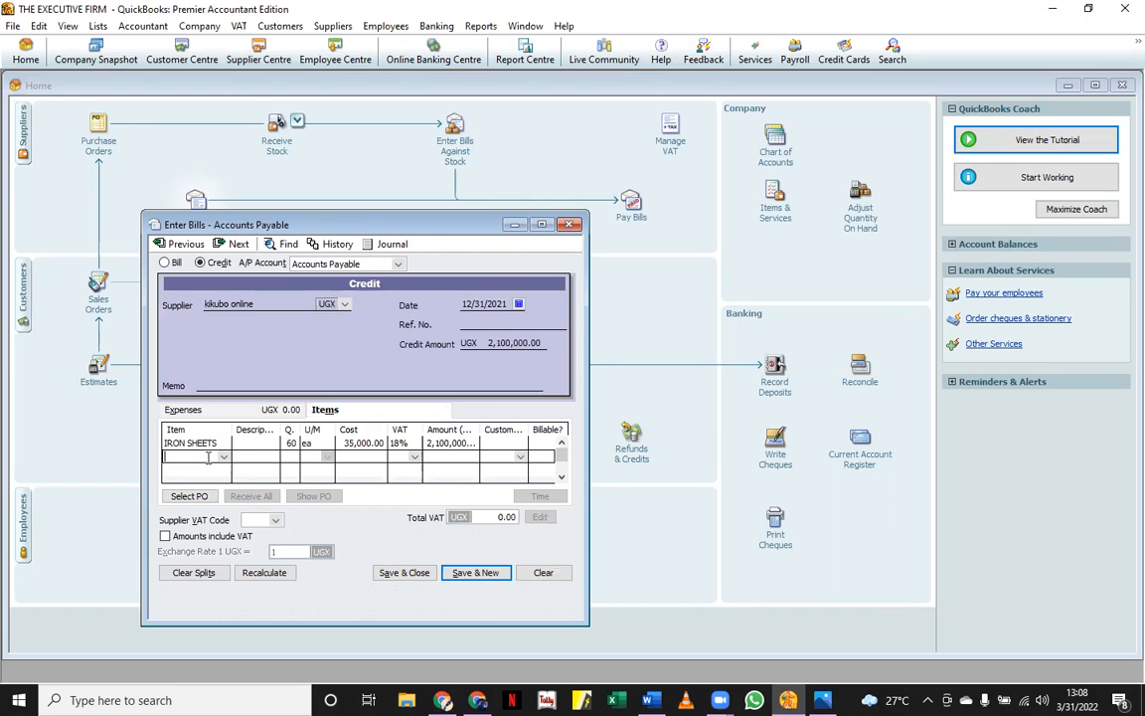
type("s")
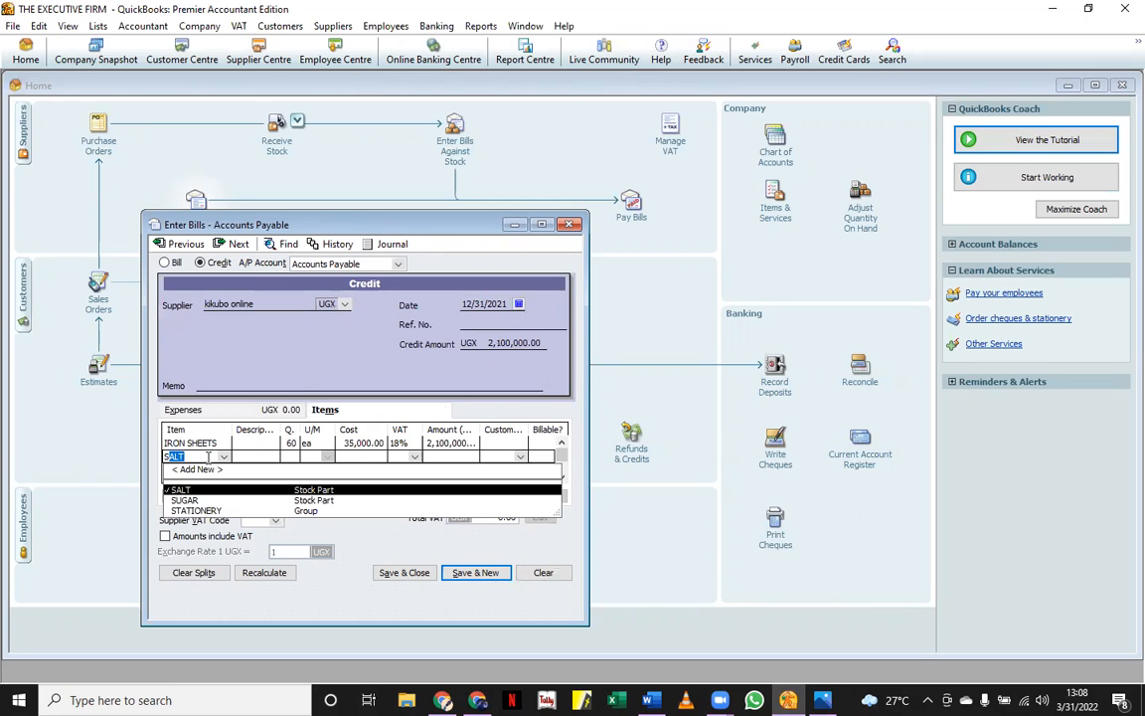
left_click(209, 458)
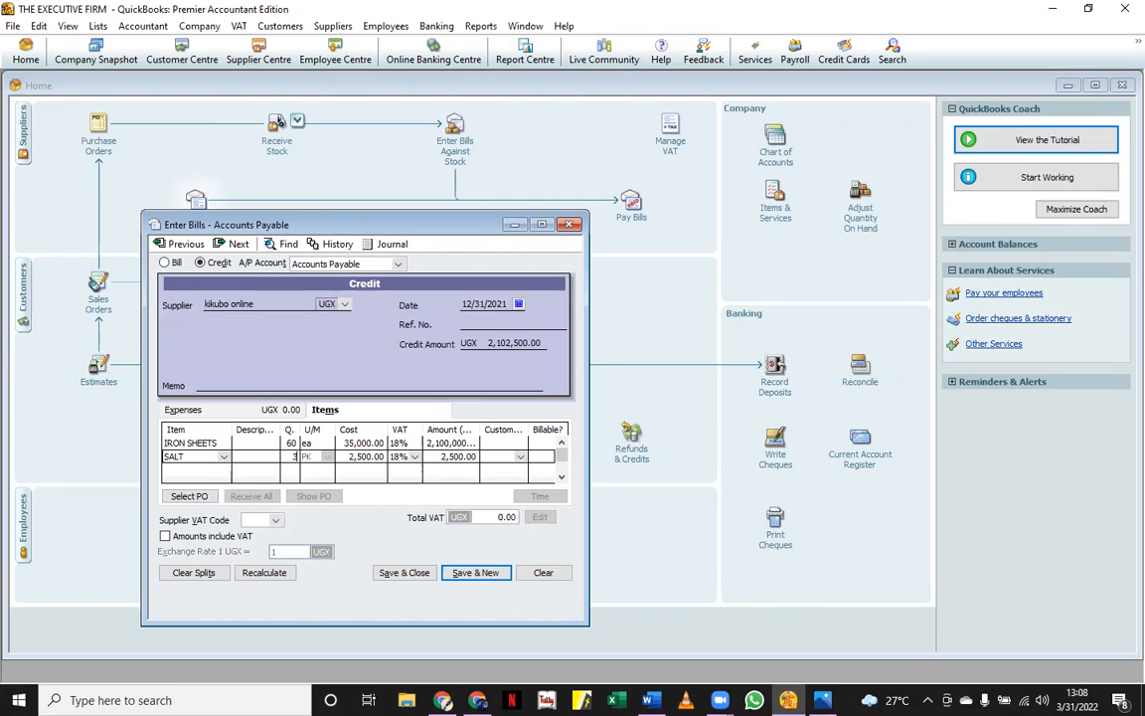
left_click(330, 474)
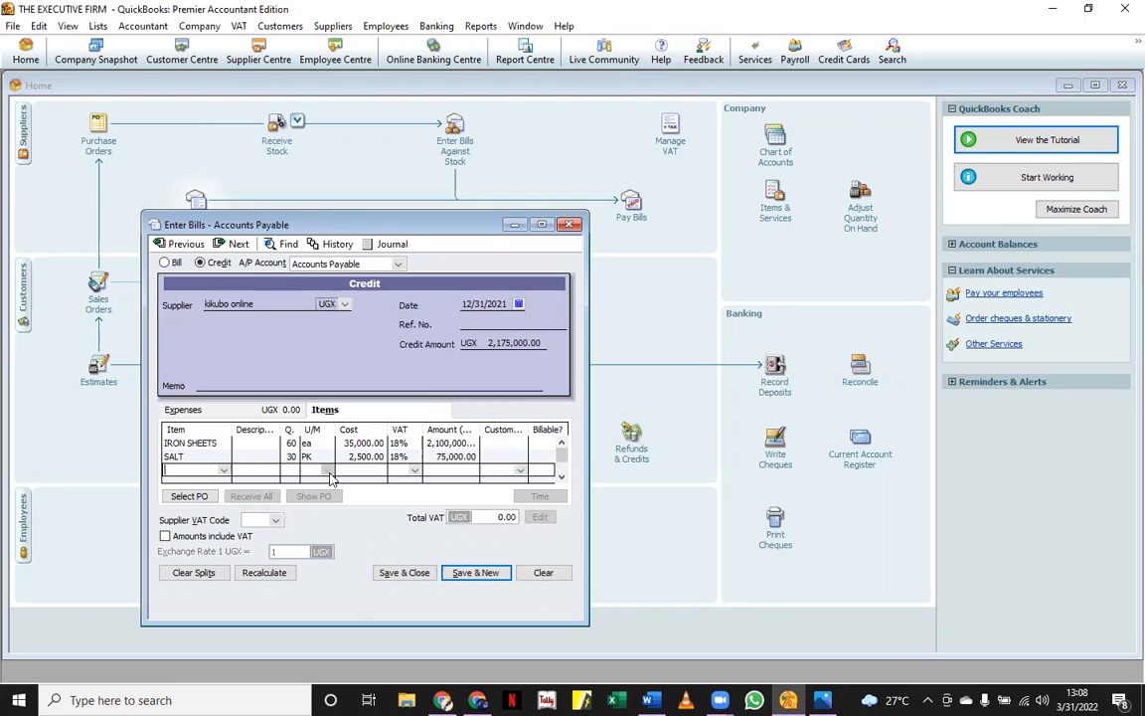
left_click(417, 574)
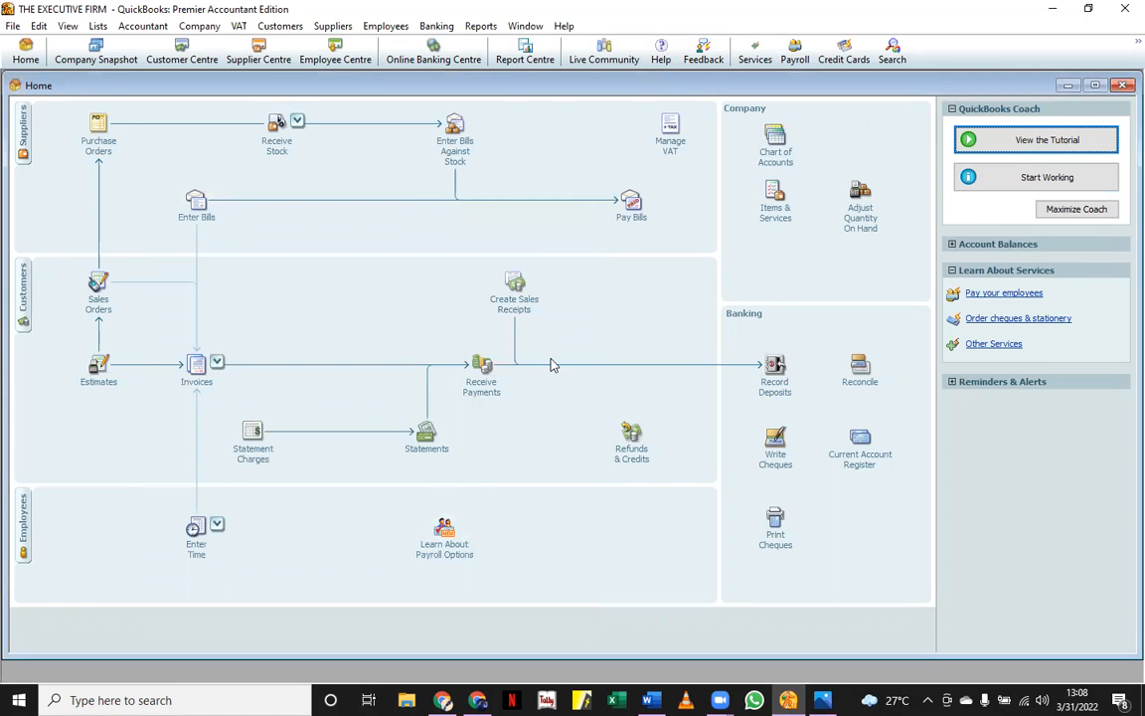
- Display the standard balance sheet report from the Chart of Accounts
left_click(777, 144)
left_click(294, 318)
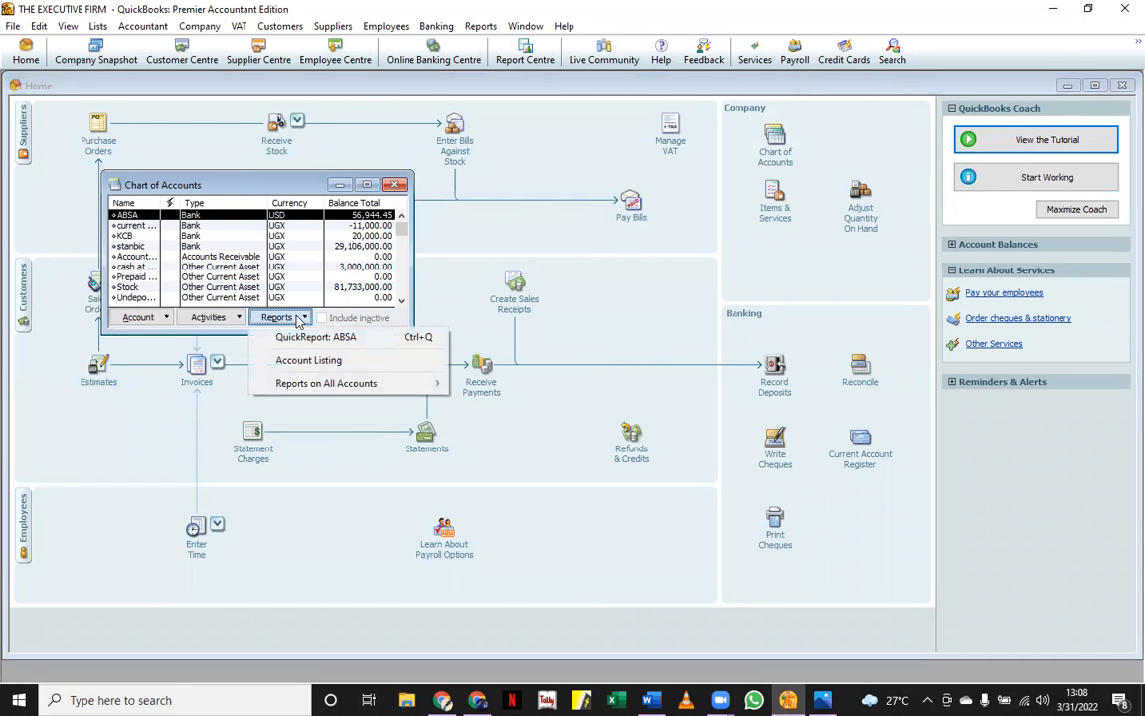
mouse_move(422, 384)
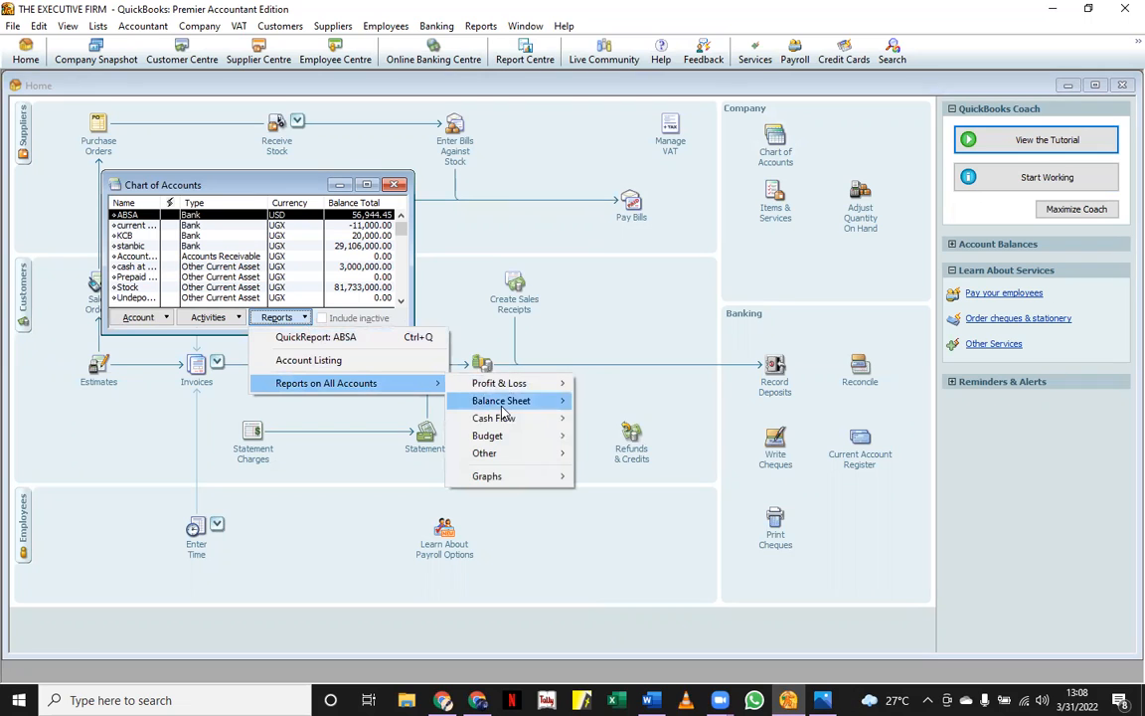
mouse_move(505, 403)
left_click(594, 401)
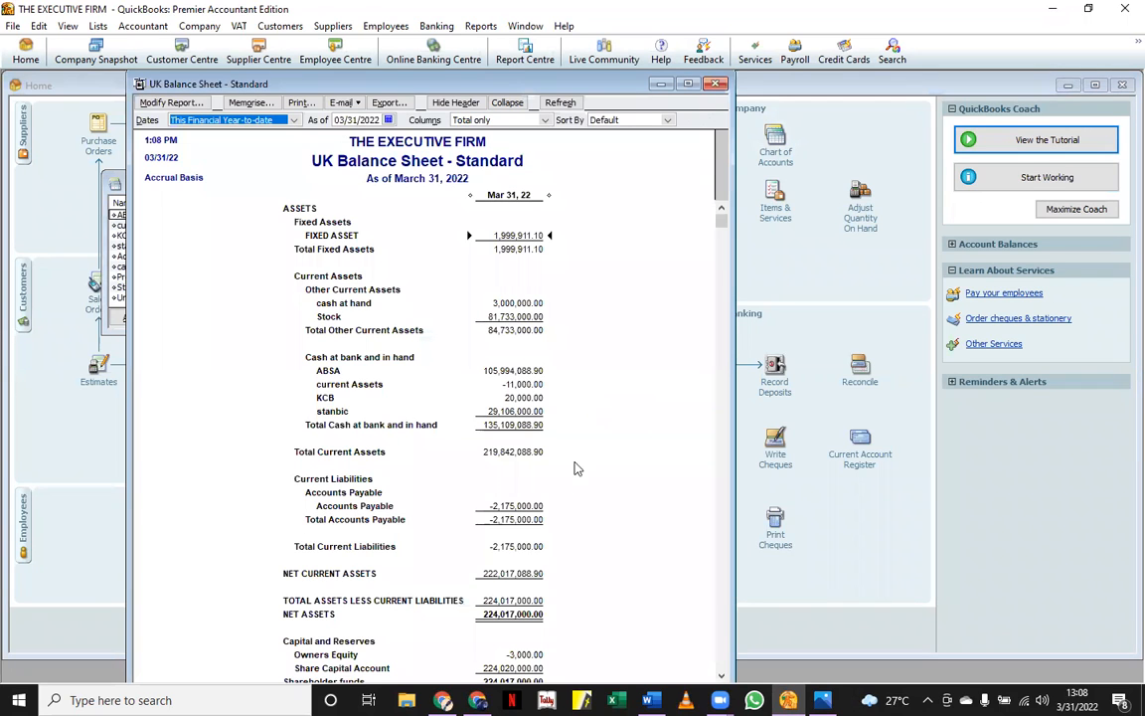
- Open the transaction detail behind the Accounts Payable balance and set its report date range to All
double_click(513, 506)
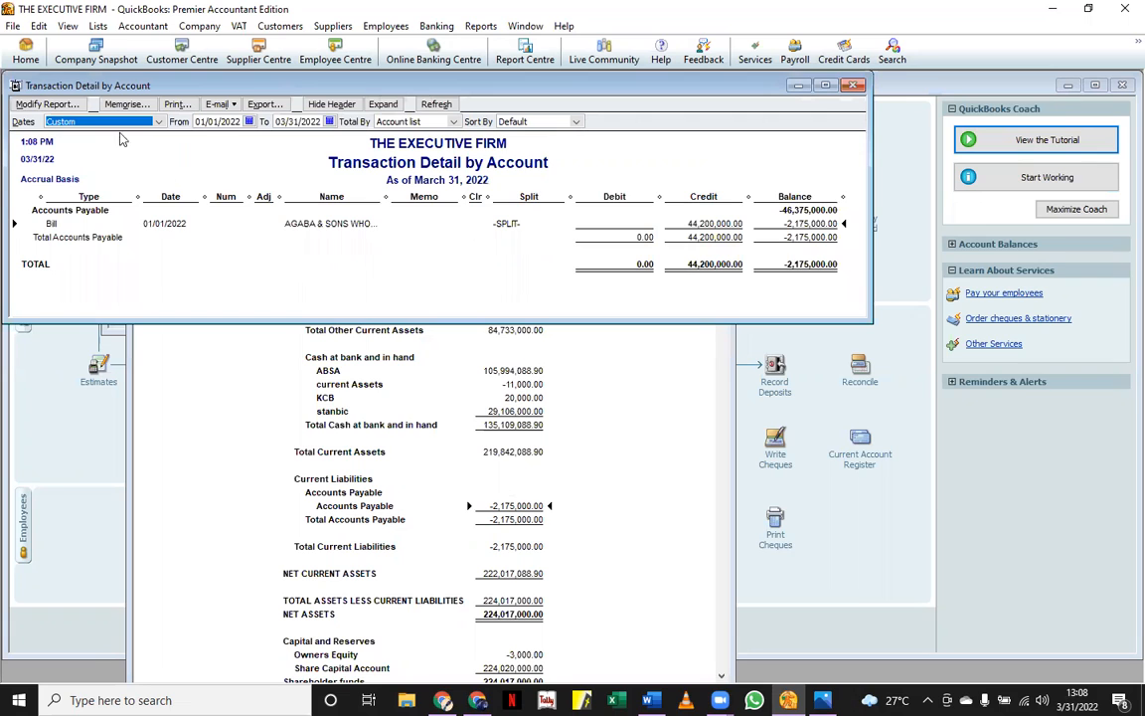
left_click(47, 104)
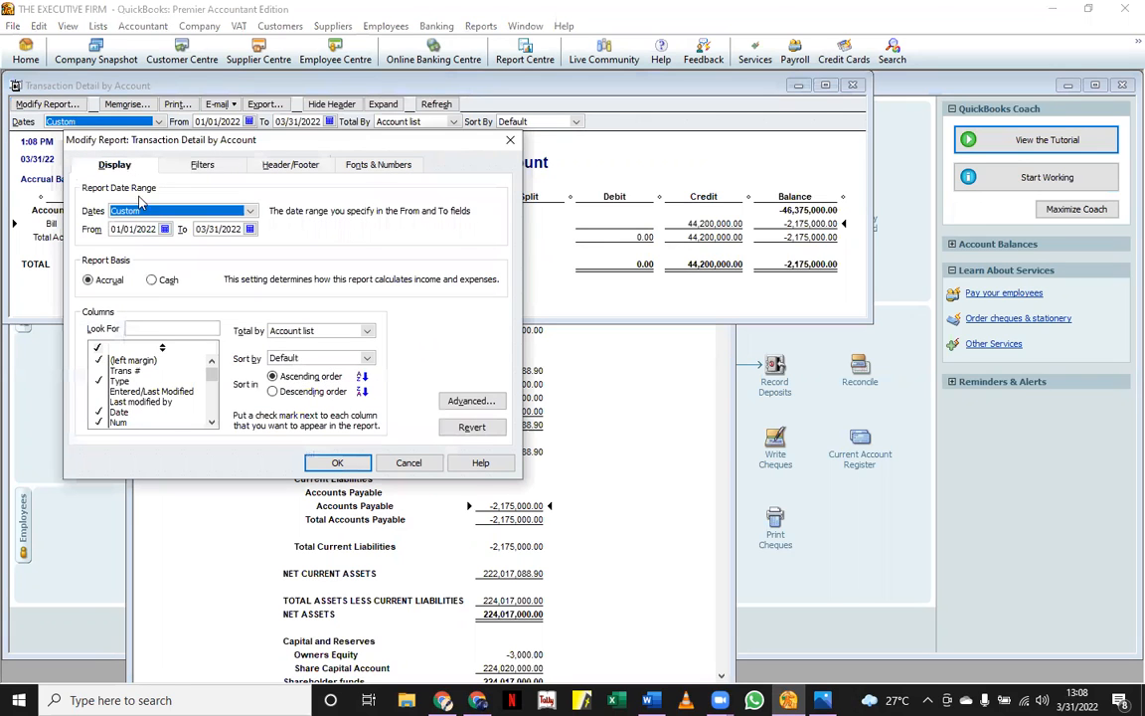
left_click(239, 211)
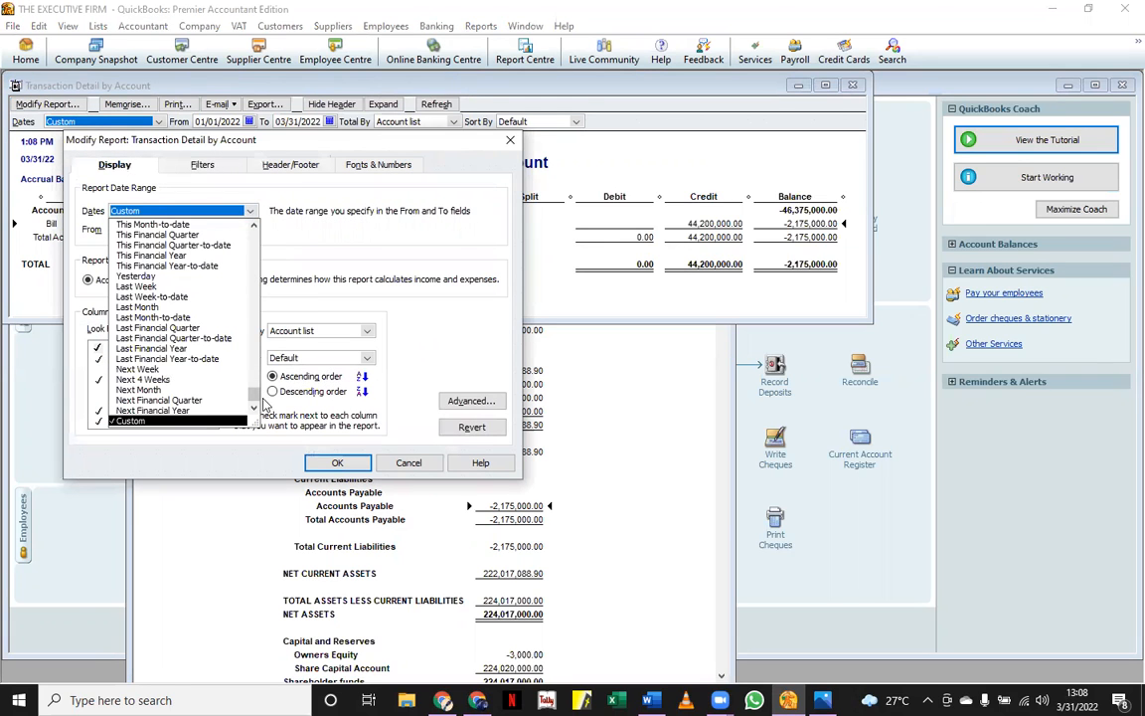
scroll(235, 360, "up", 2)
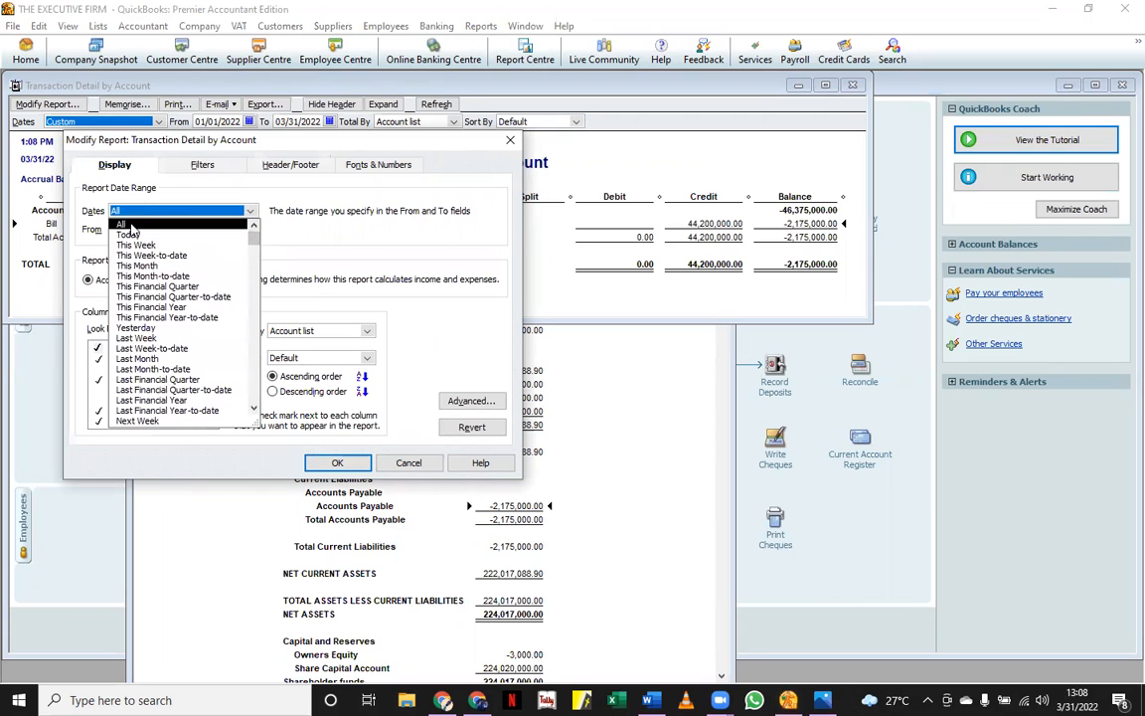
left_click(125, 225)
left_click(337, 462)
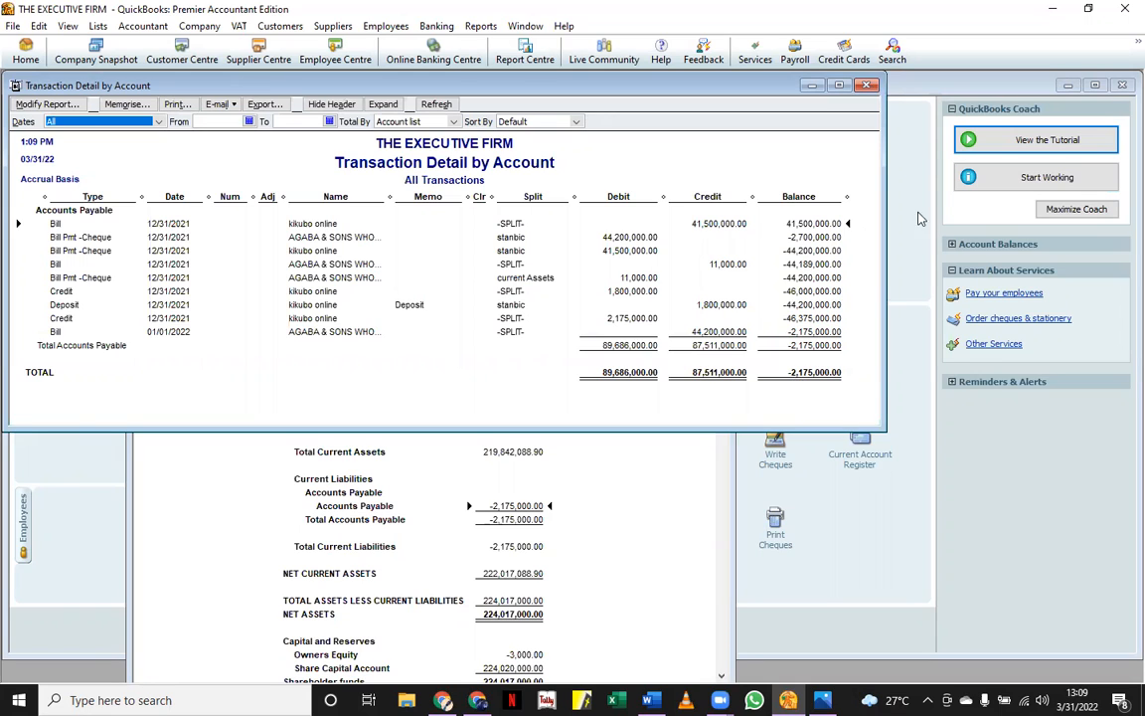
- Close the transaction detail report without memorising it, along with the balance sheet and the Chart of Accounts
left_click(866, 85)
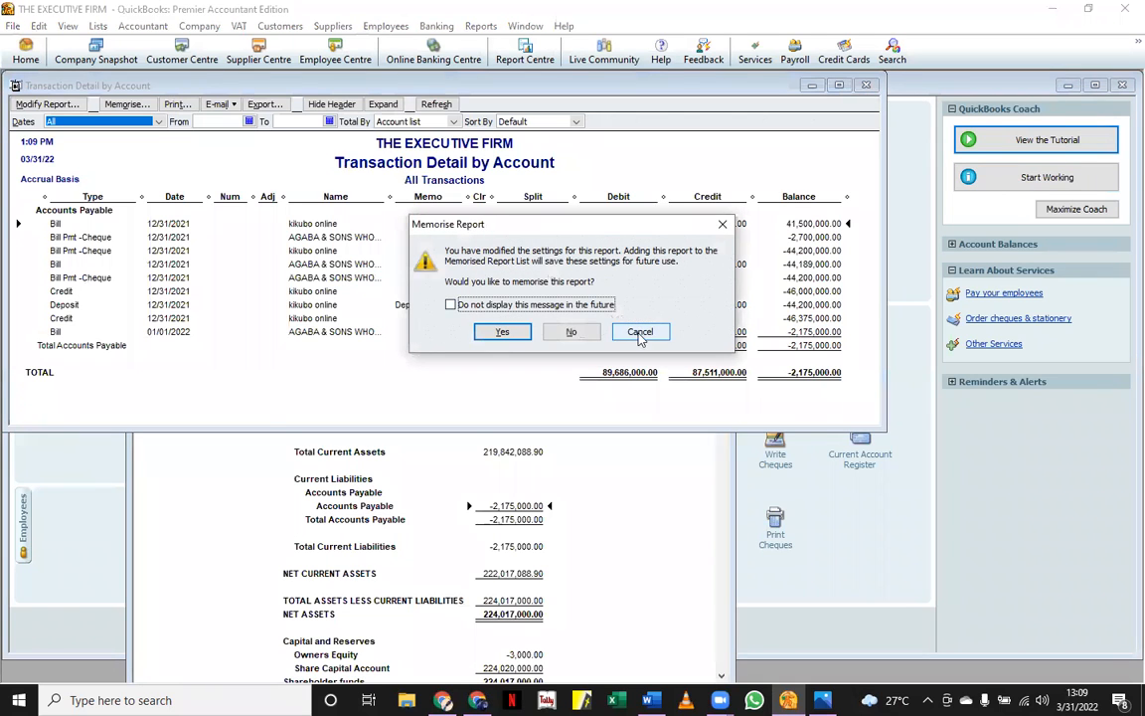
left_click(571, 331)
left_click(717, 85)
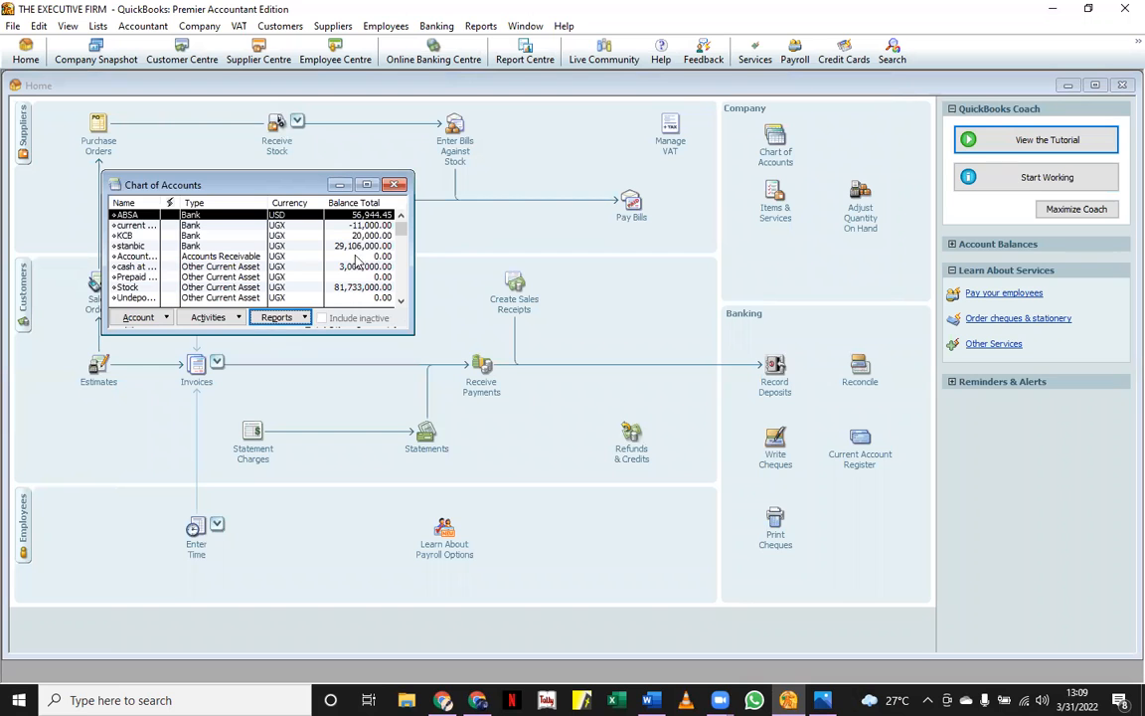
left_click(395, 184)
- Start a new bank deposit with kikubo online as the party it is received from
left_click(775, 382)
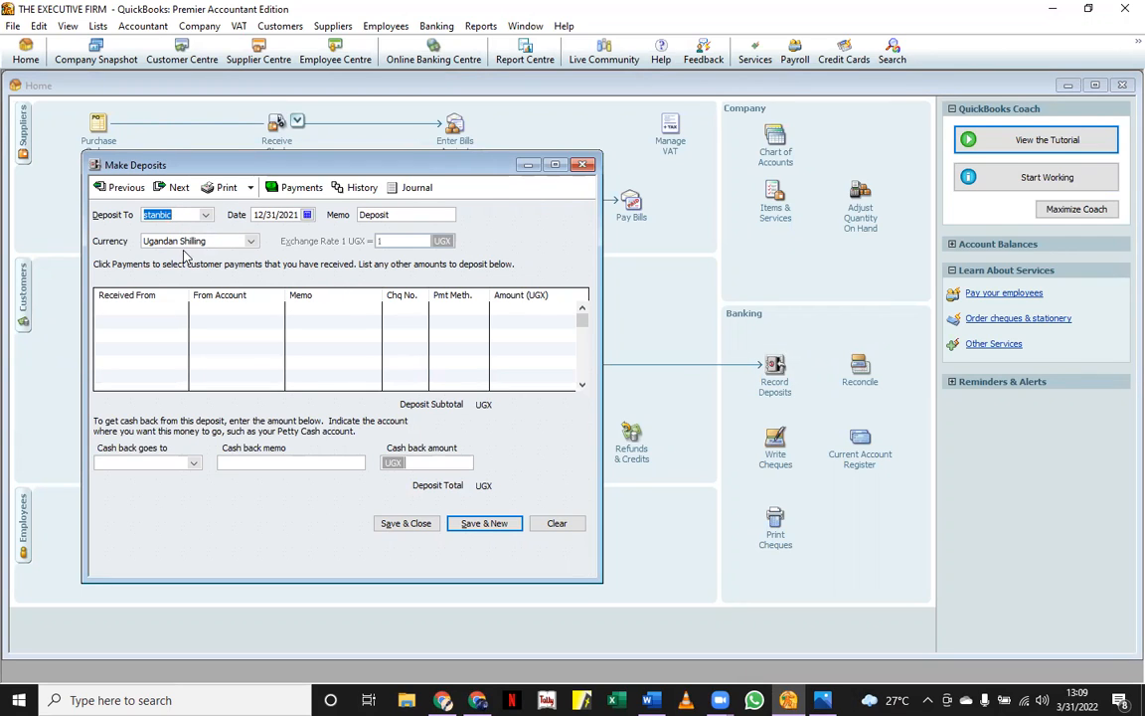
left_click(154, 311)
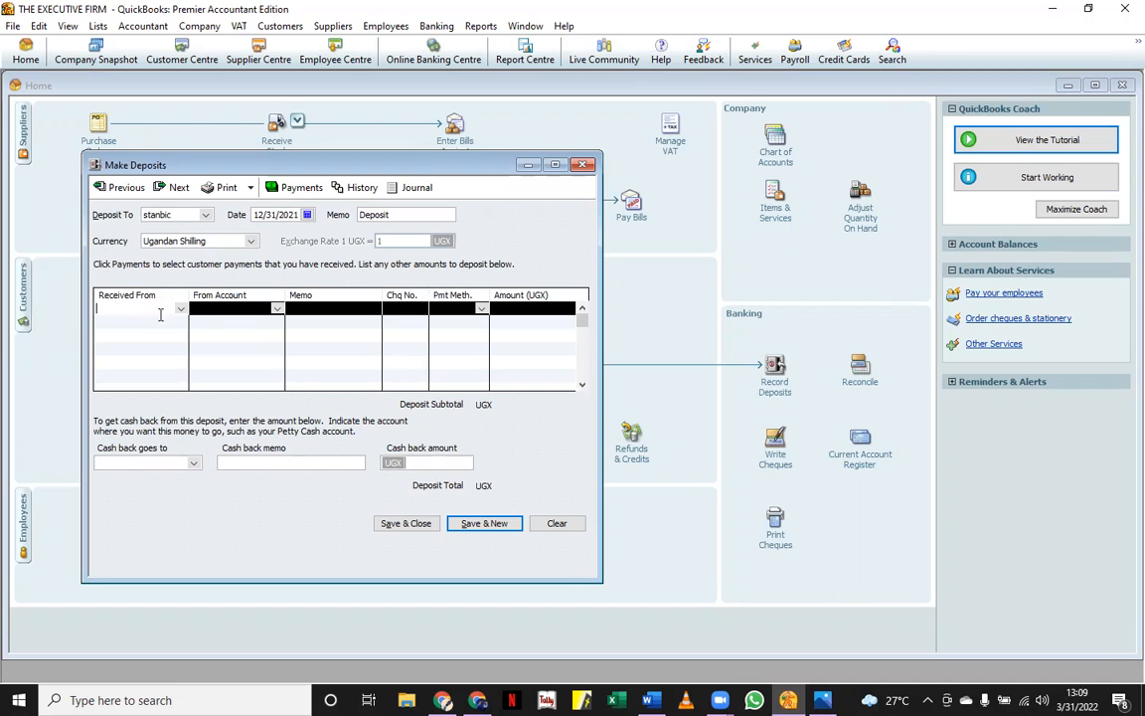
left_click(180, 309)
left_click(127, 362)
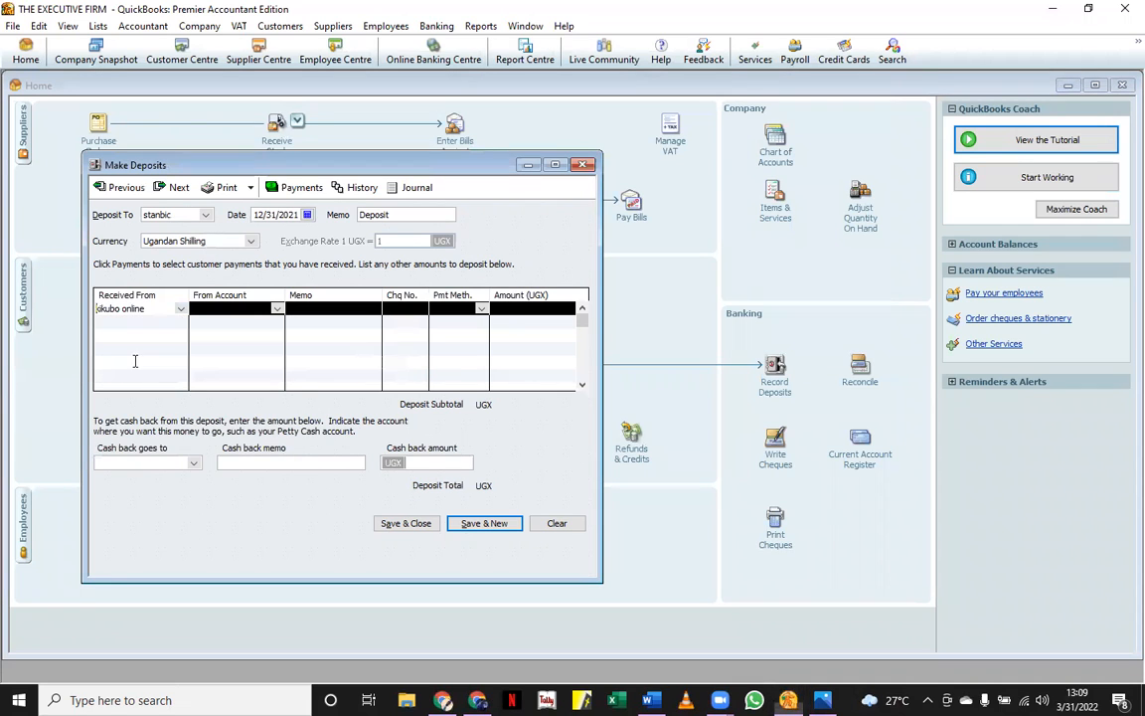
- Set the deposit line's source account to Accounts Payable and its amount to 2,175,000, saving and closing the deposit
left_click(276, 310)
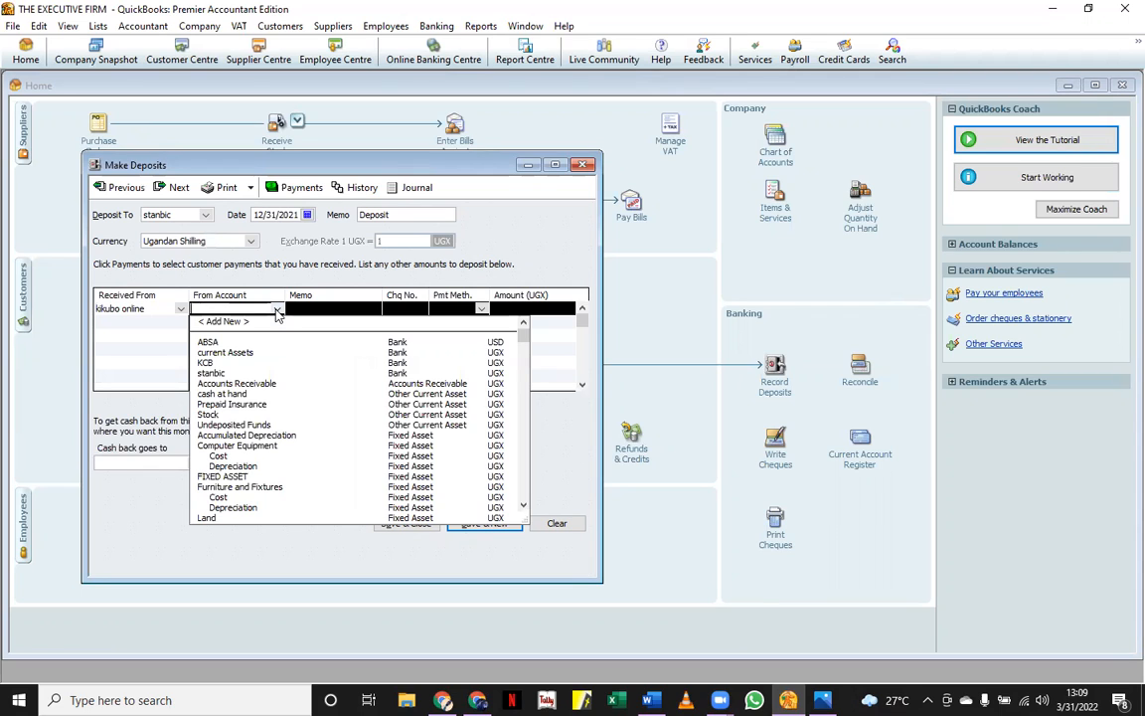
type("ABSA")
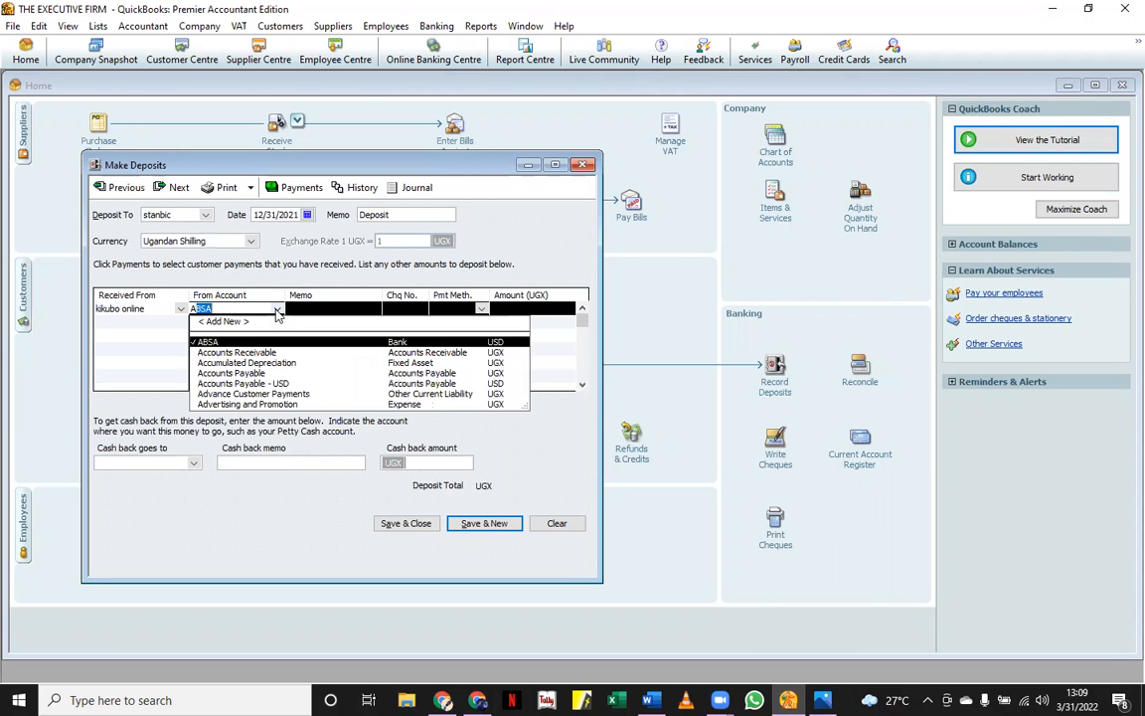
left_click(251, 373)
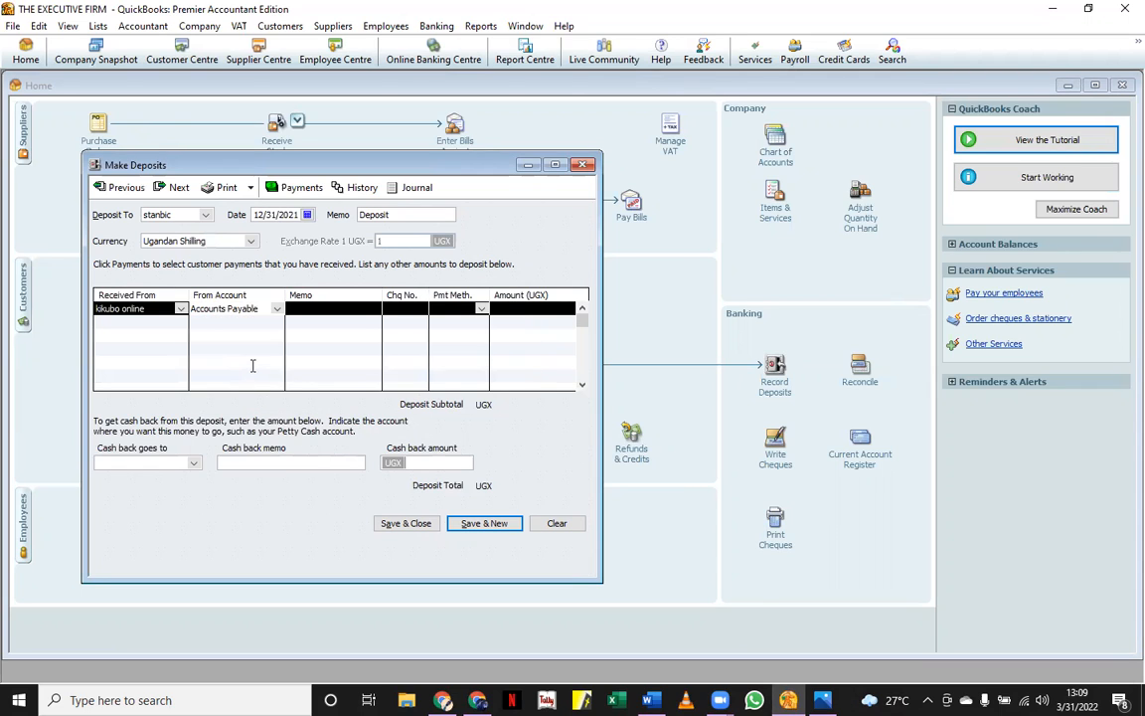
left_click(514, 308)
type("2175")
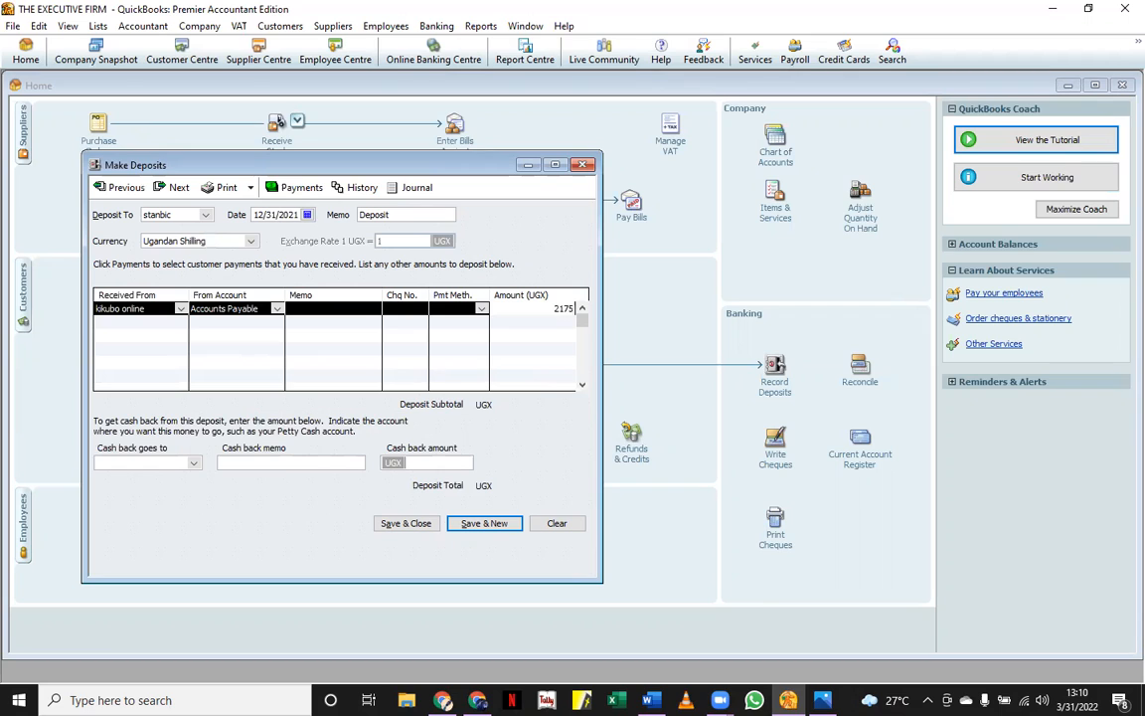
type("000")
key("Tab")
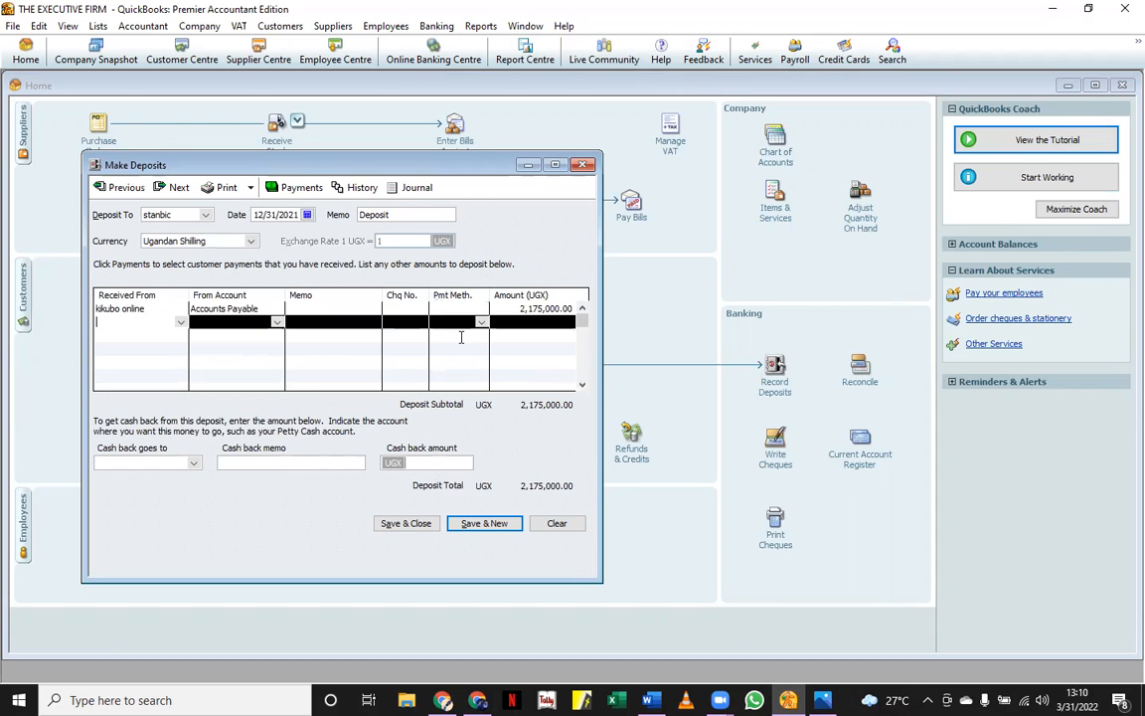
left_click(407, 524)
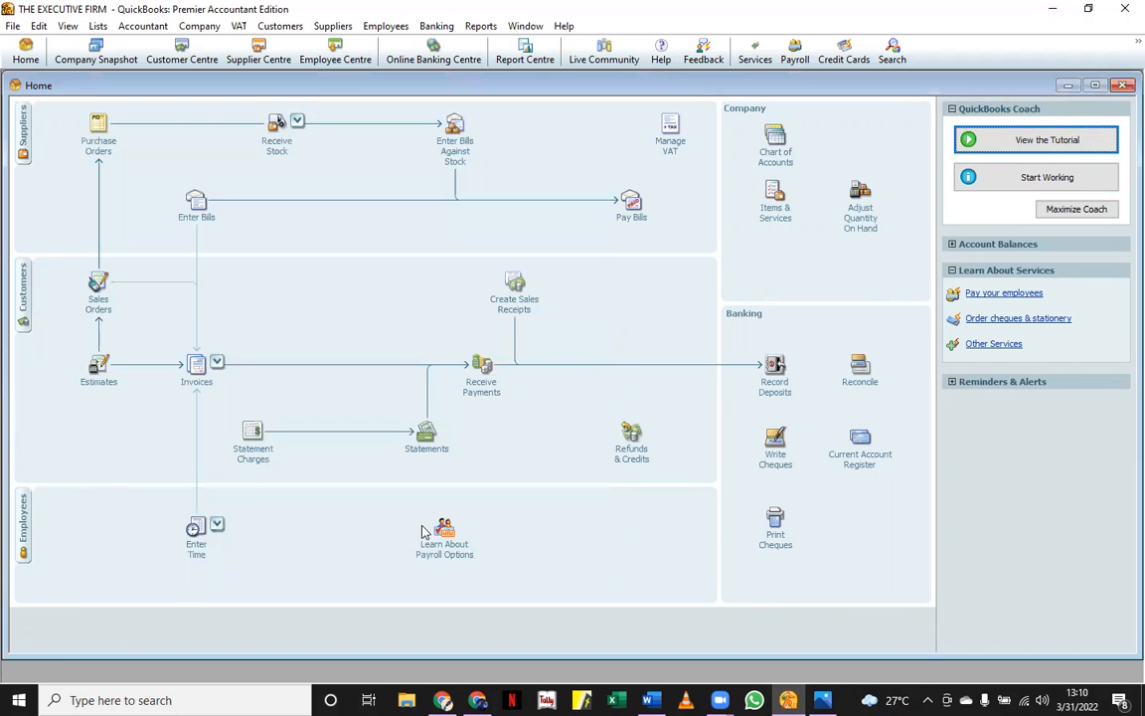
- View the standard UK balance sheet for all accounts from the Chart of Accounts, closing the report after checking it
left_click(776, 139)
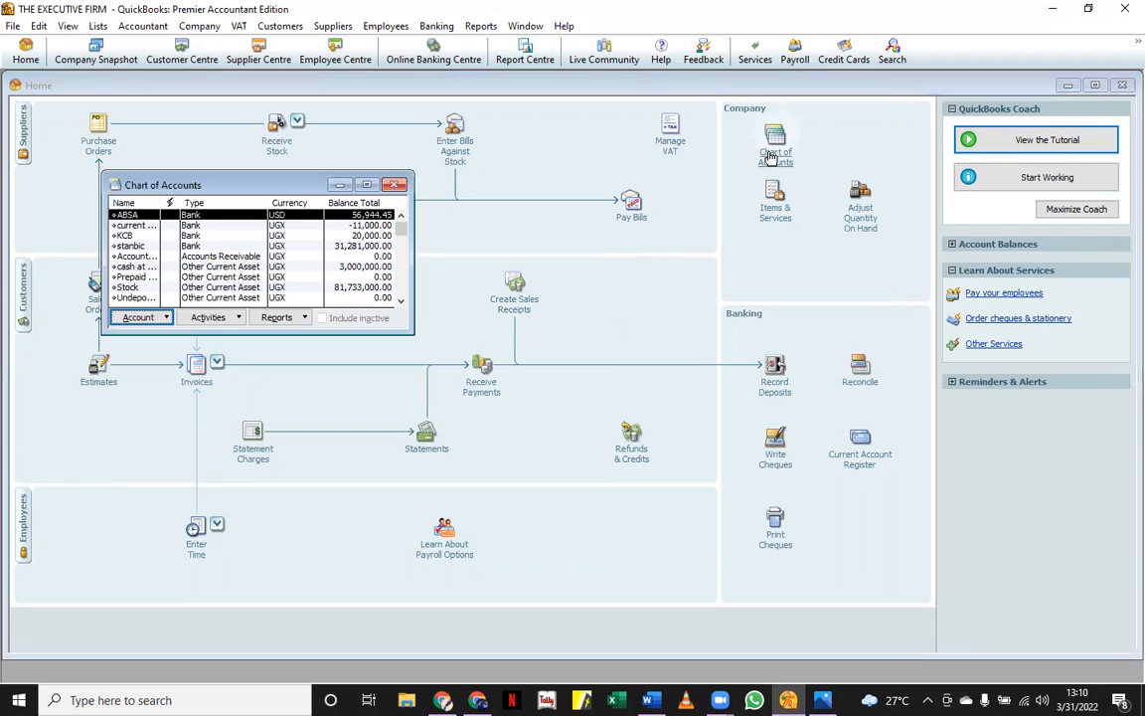
left_click(277, 318)
mouse_move(363, 388)
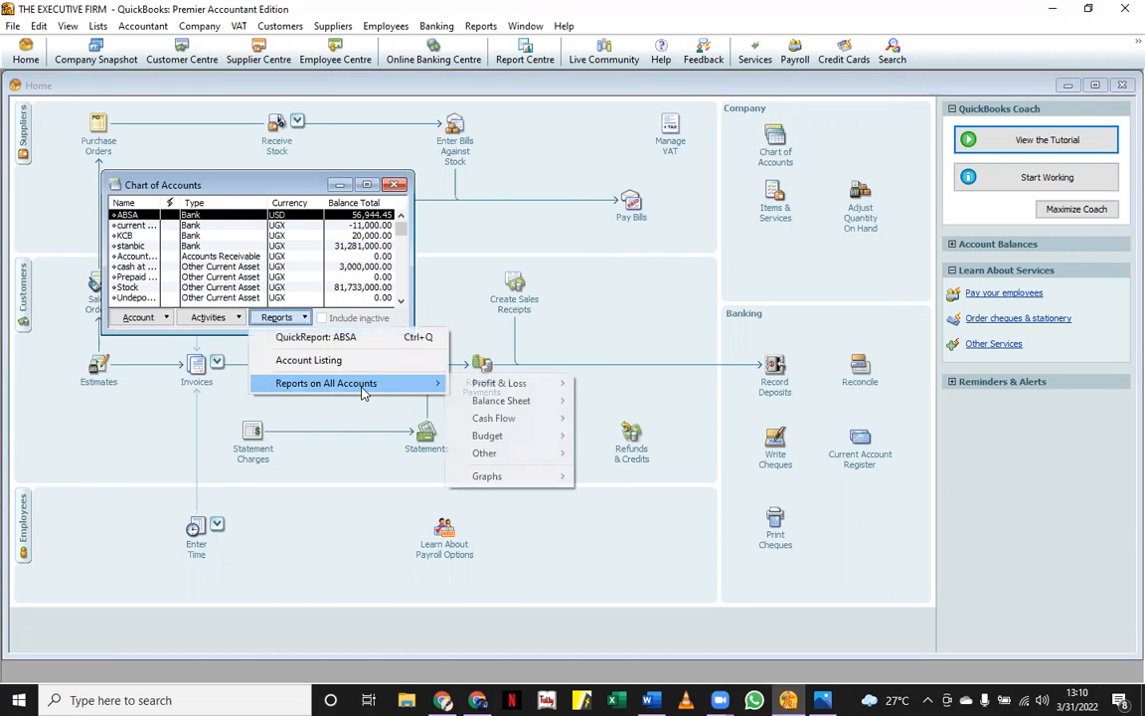
mouse_move(502, 401)
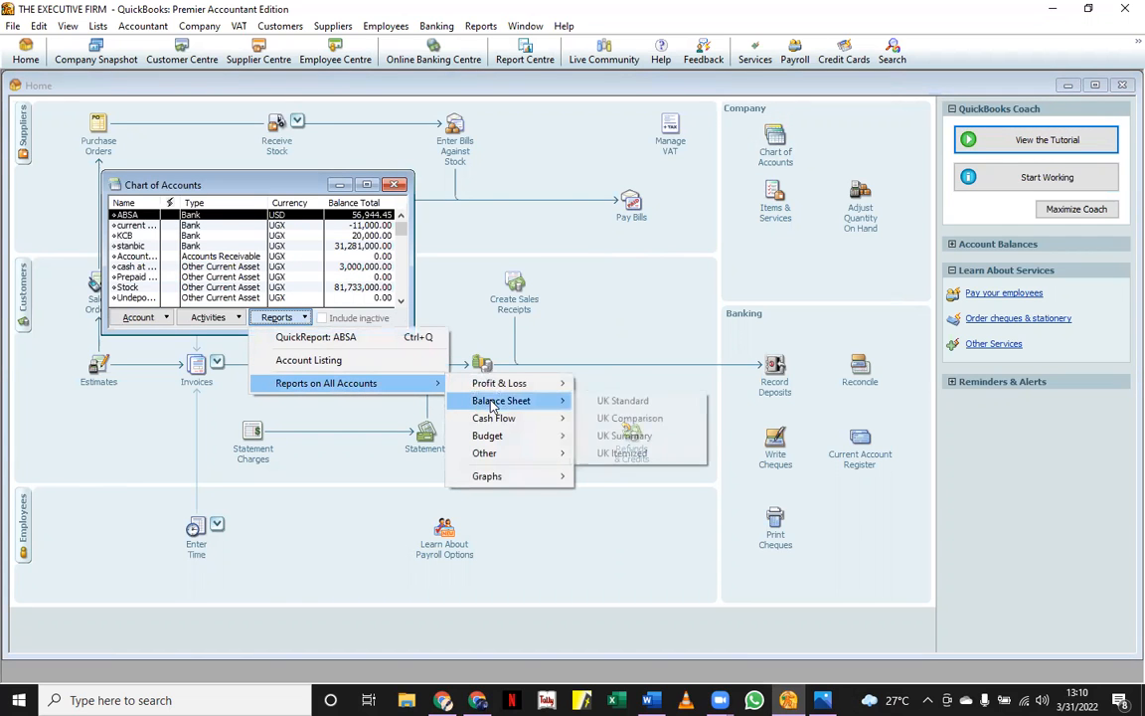
left_click(585, 403)
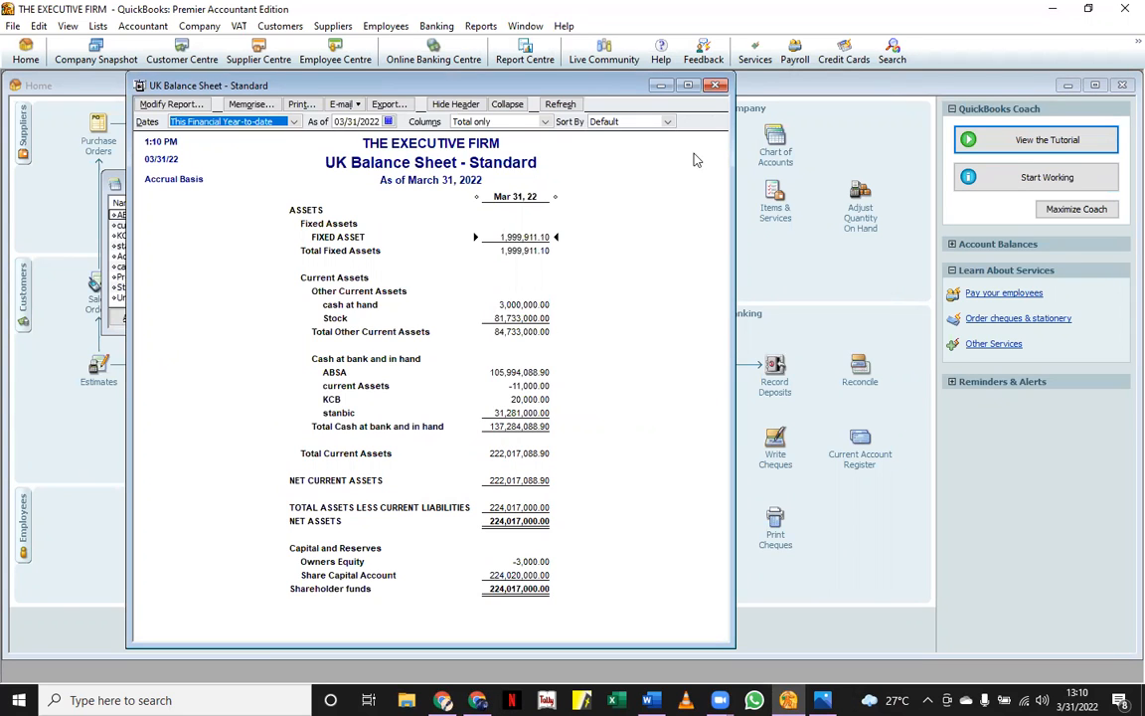
left_click(712, 87)
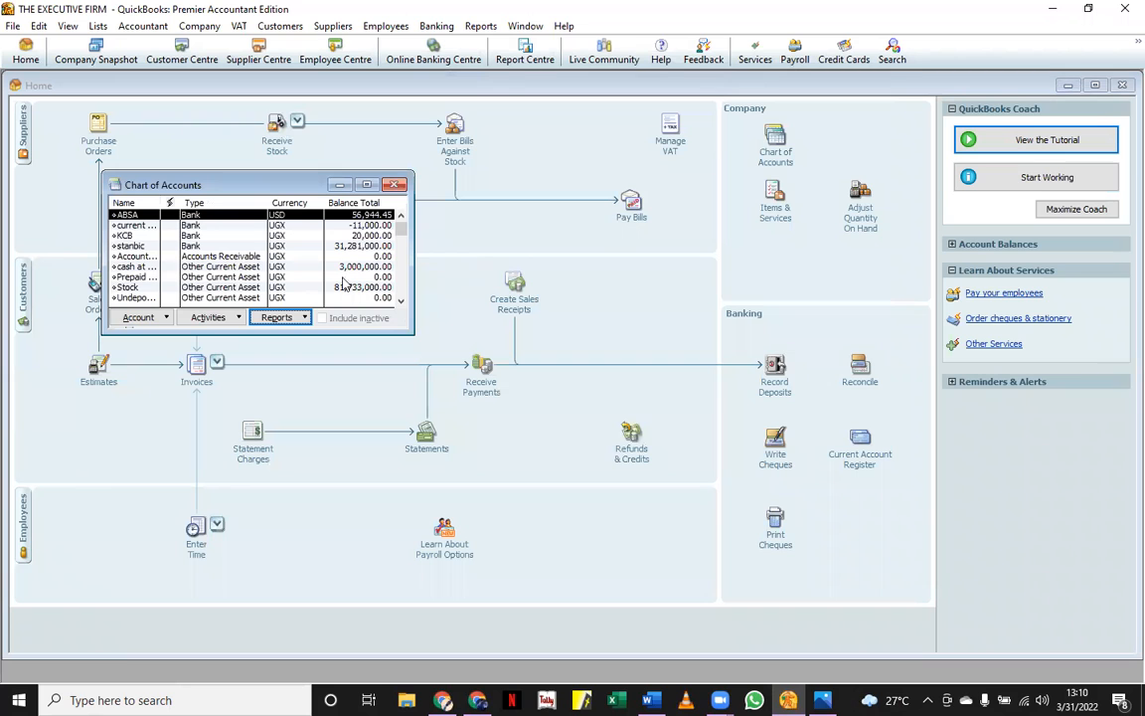
- Run a QuickReport on the stanbic account and inspect its last deposit, closing the deposit, report and Chart of Accounts
left_click(199, 247)
left_click(277, 317)
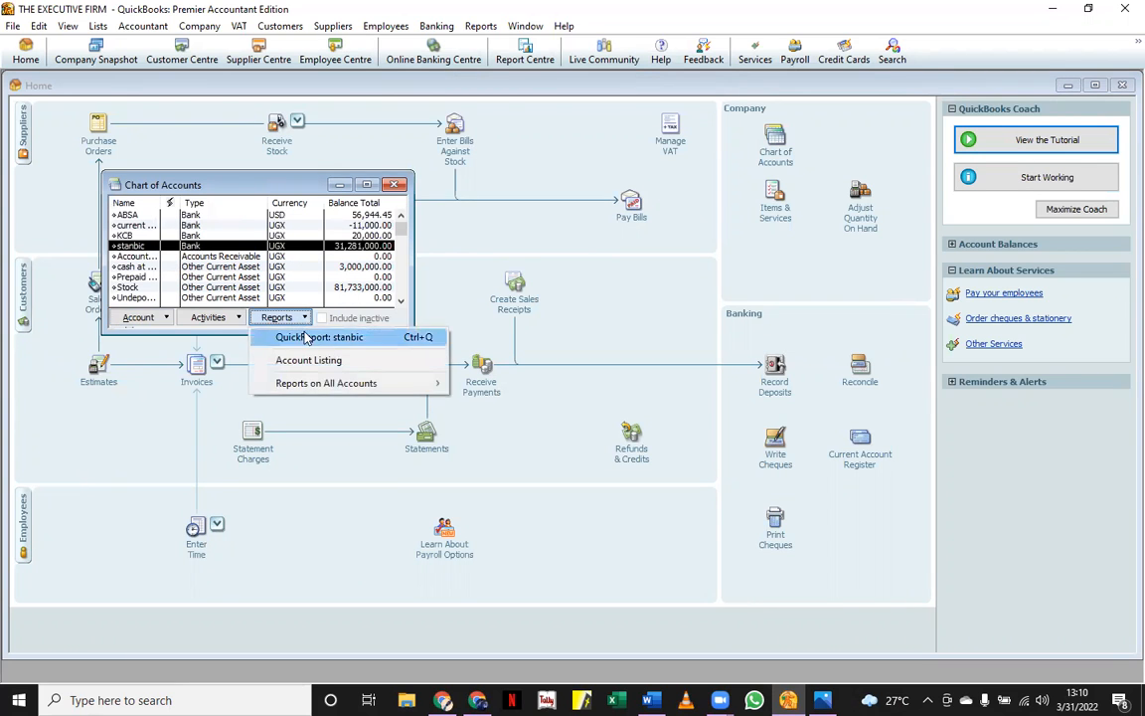
left_click(311, 338)
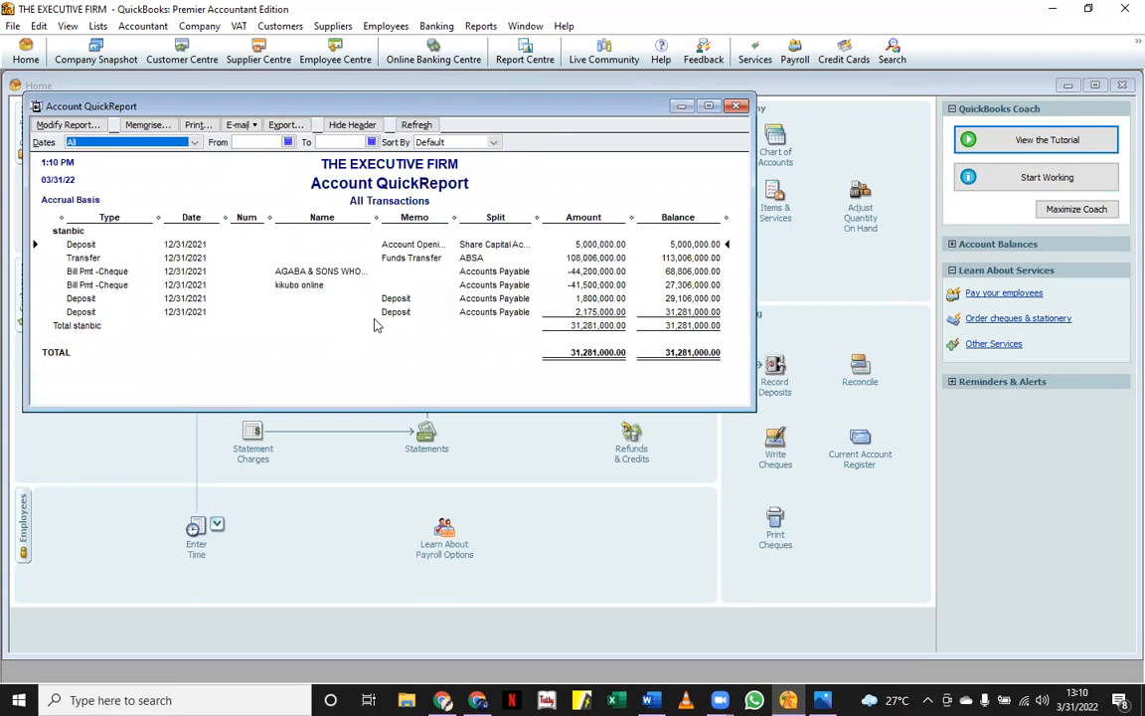
double_click(522, 311)
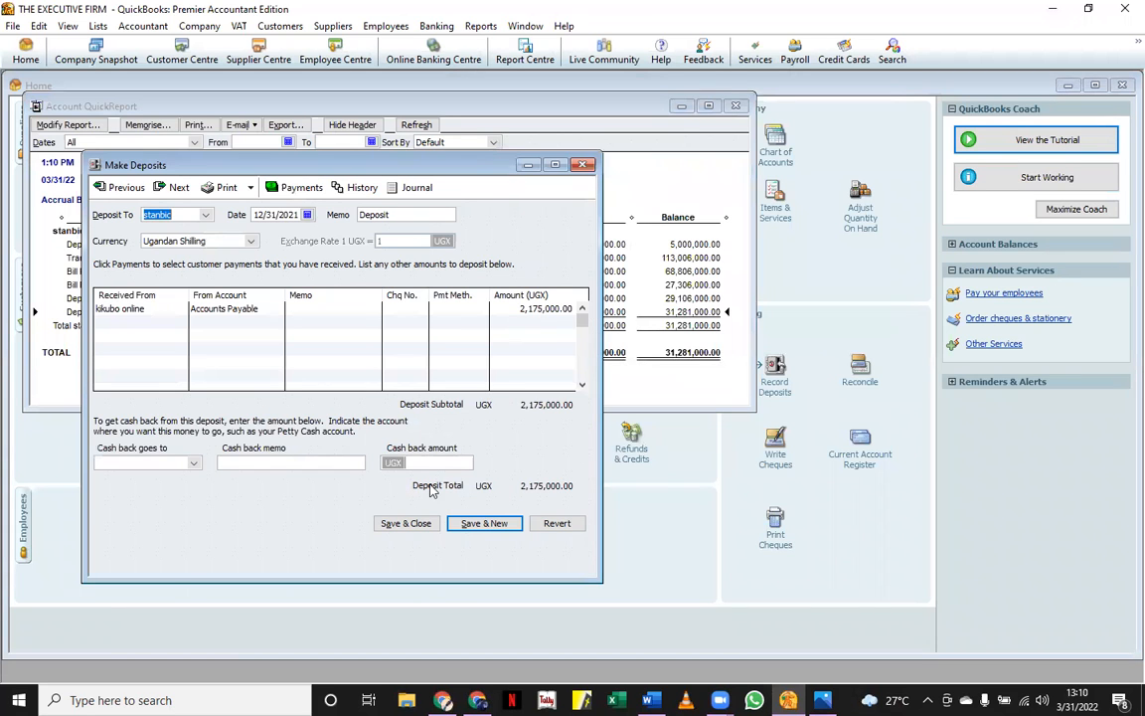
left_click(581, 166)
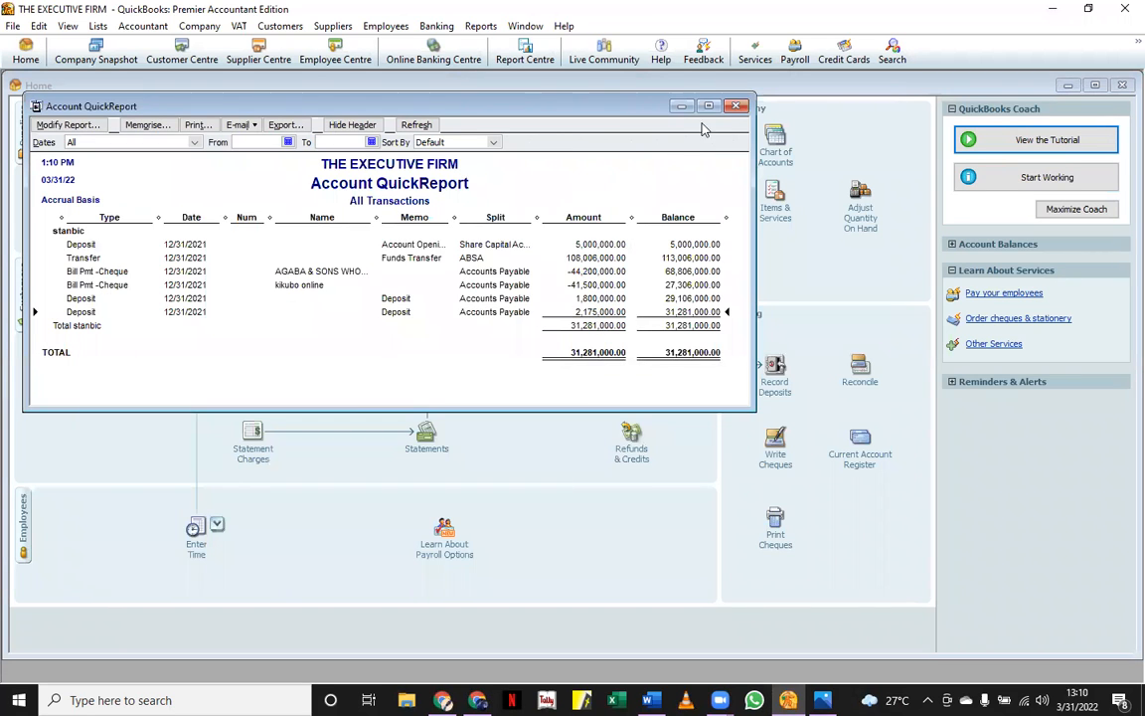
left_click(736, 105)
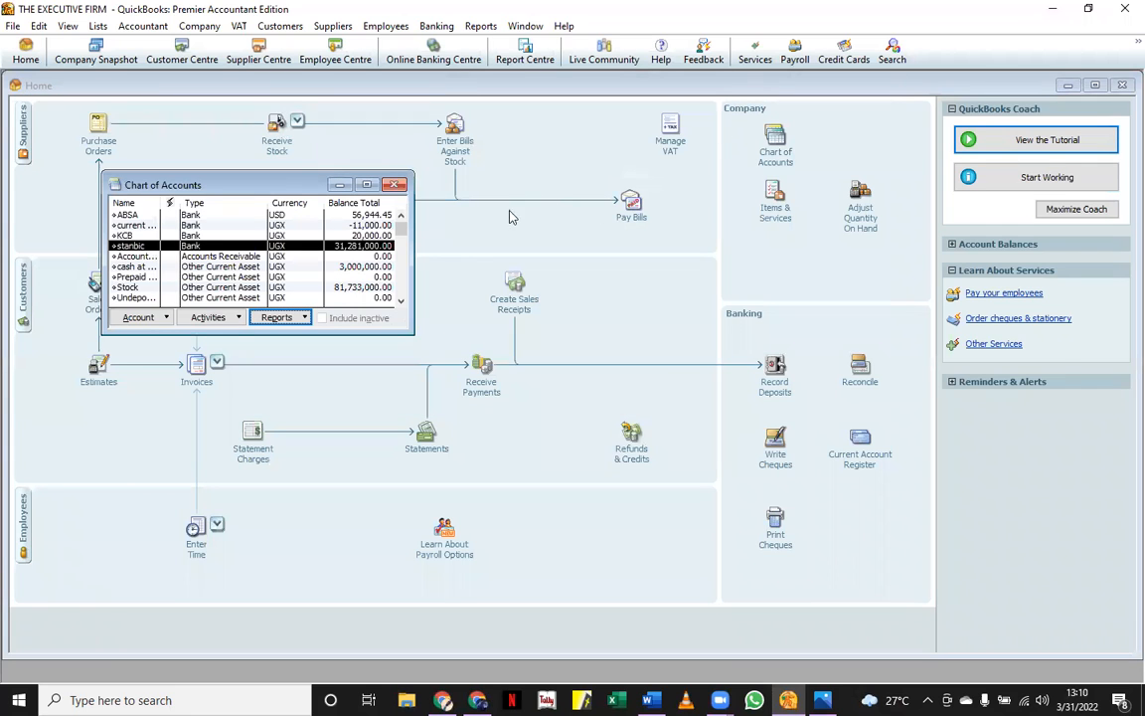
left_click(396, 185)
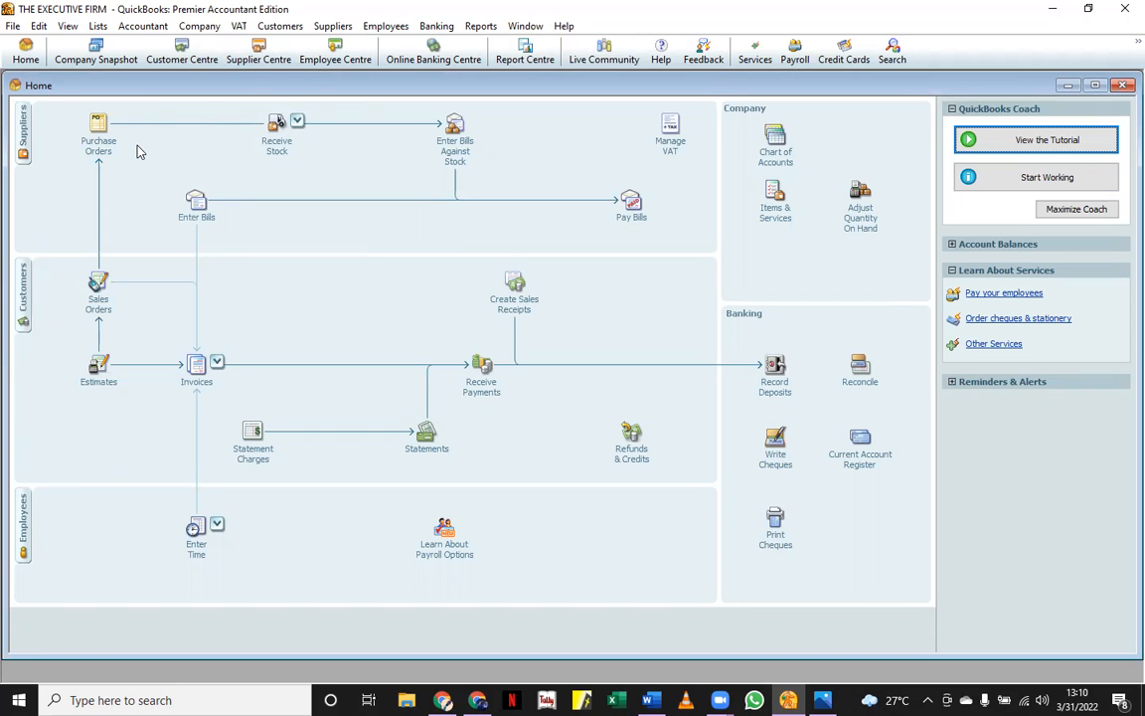
- Start a new bill for supplier AGABA & SONS WHOLE SELLERS and clear the prefilled account from its expense line
left_click(194, 198)
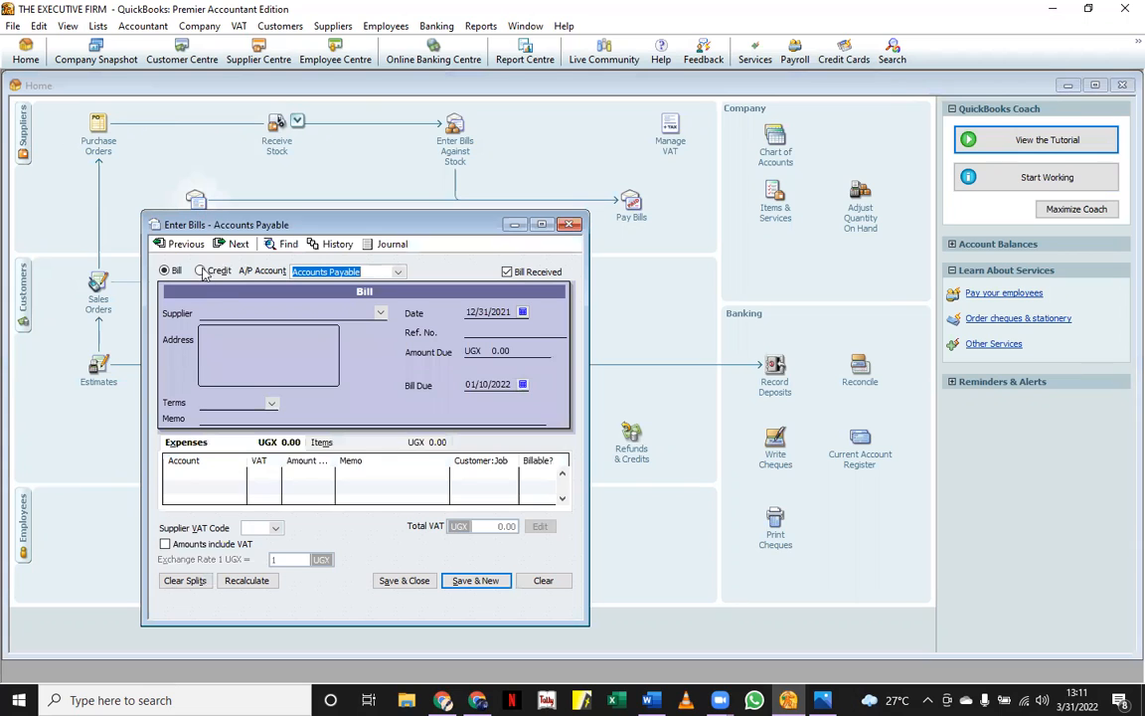
left_click(244, 314)
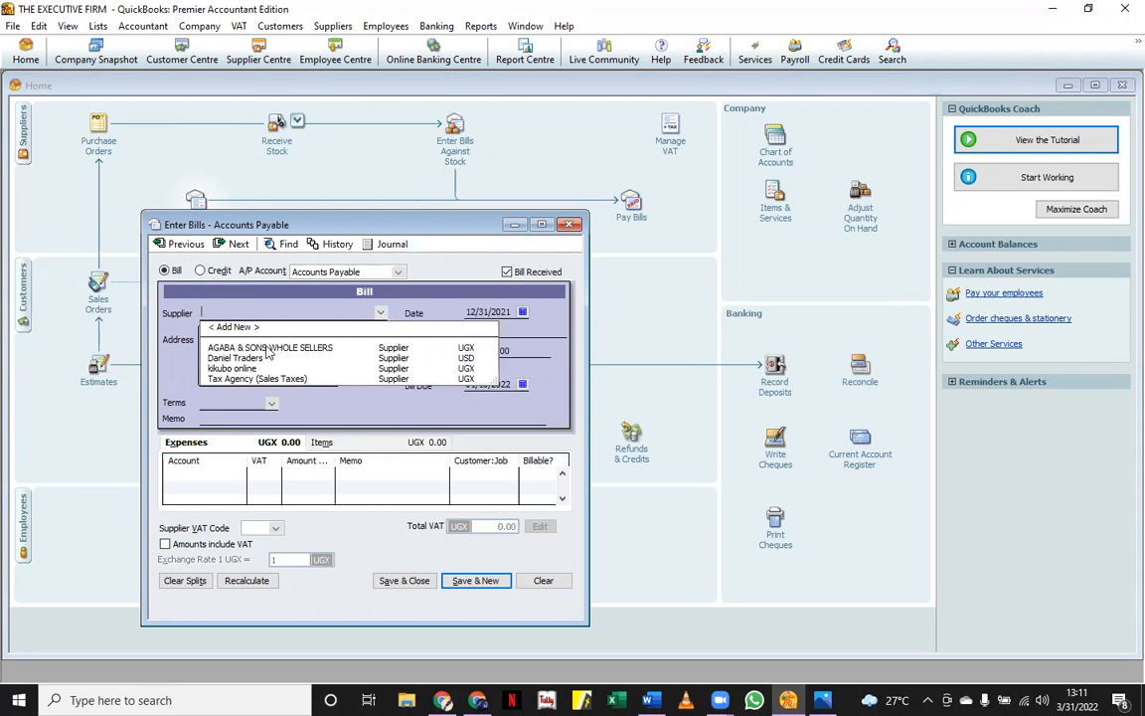
left_click(266, 348)
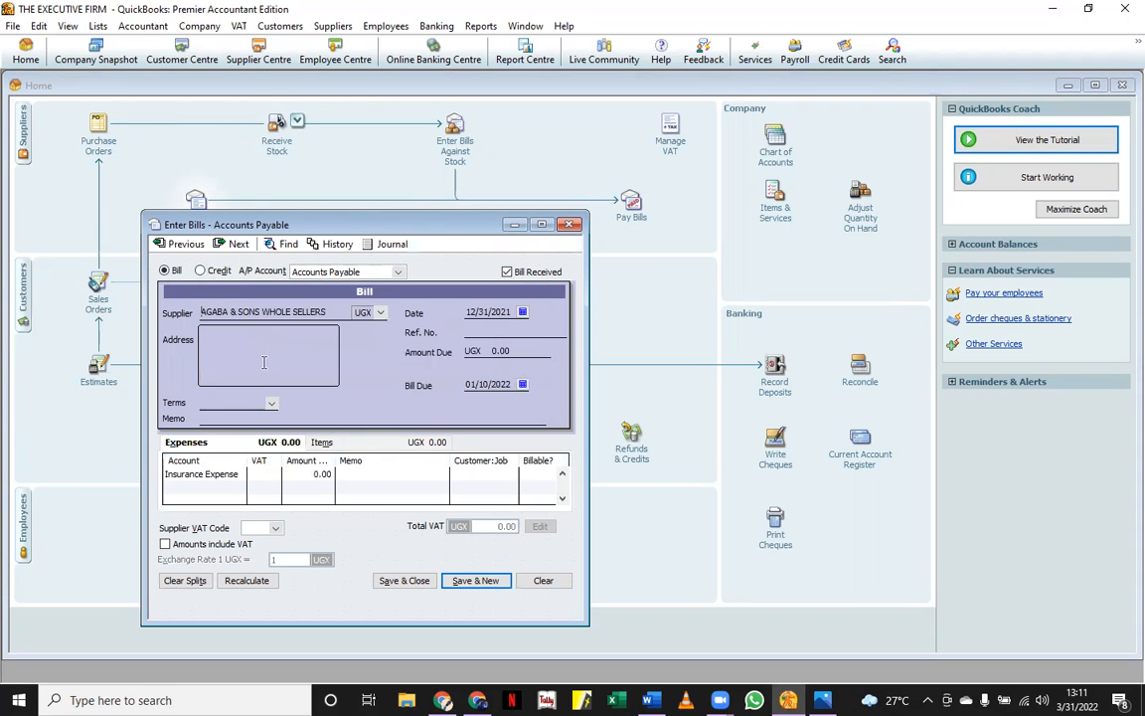
left_click(240, 476)
key("BackSpace")
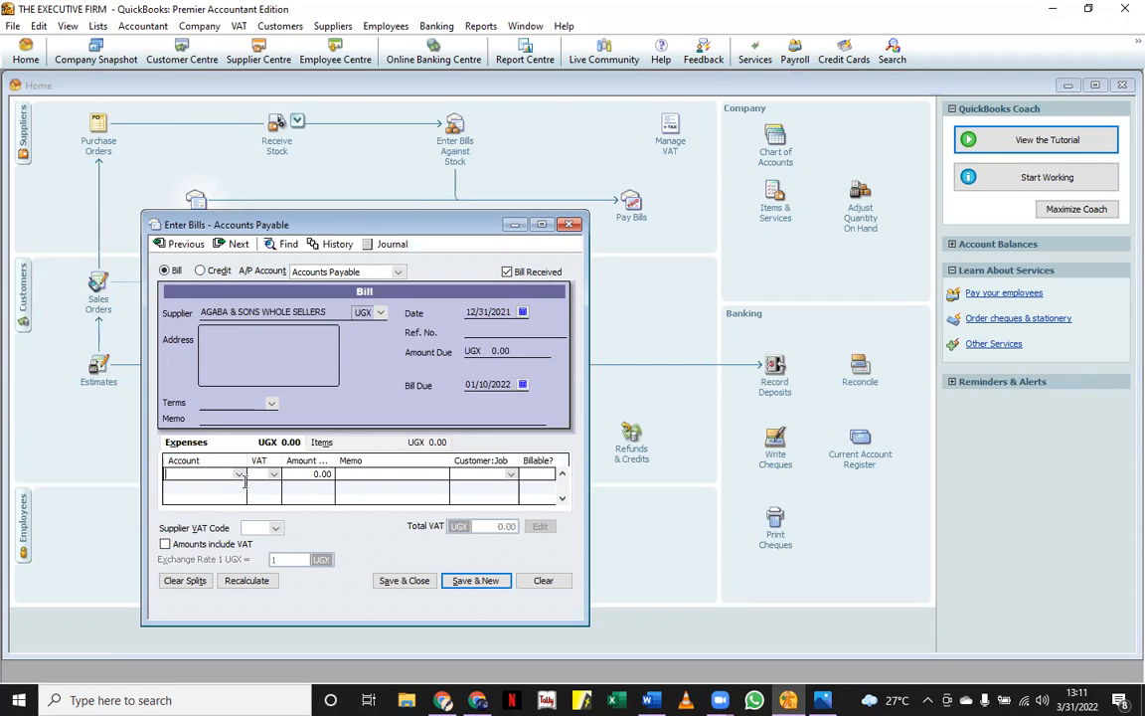
- Add a FOOL SCALPS item line to the bill with a quantity of 500
left_click(333, 443)
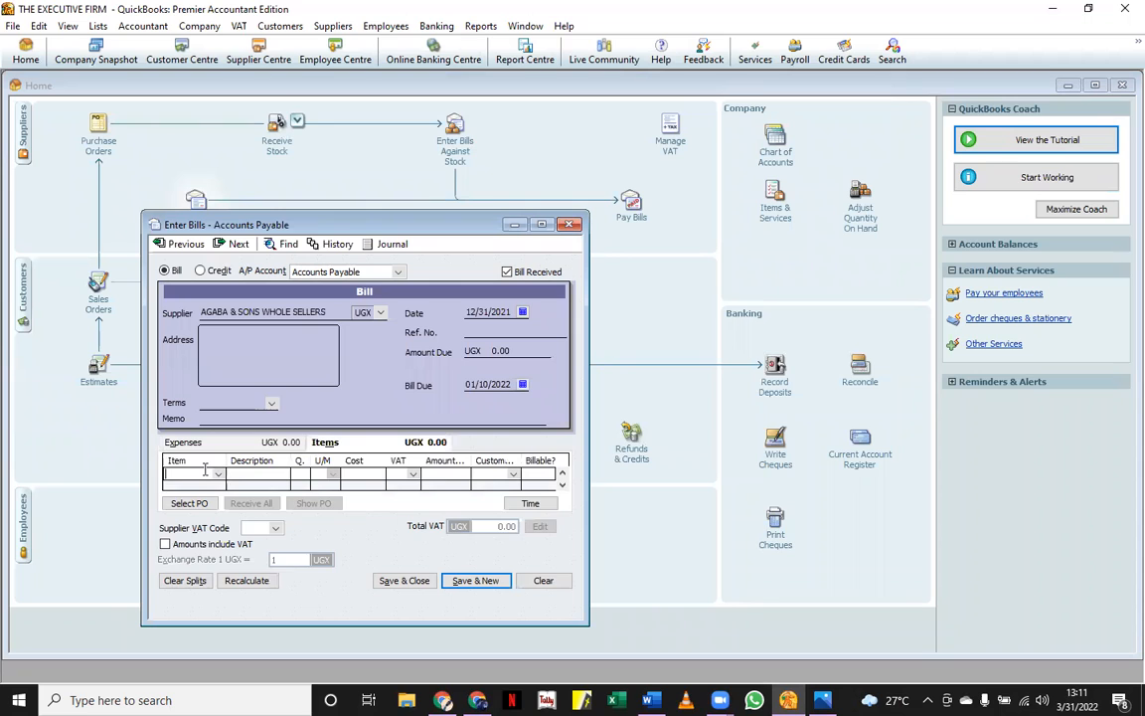
left_click(221, 476)
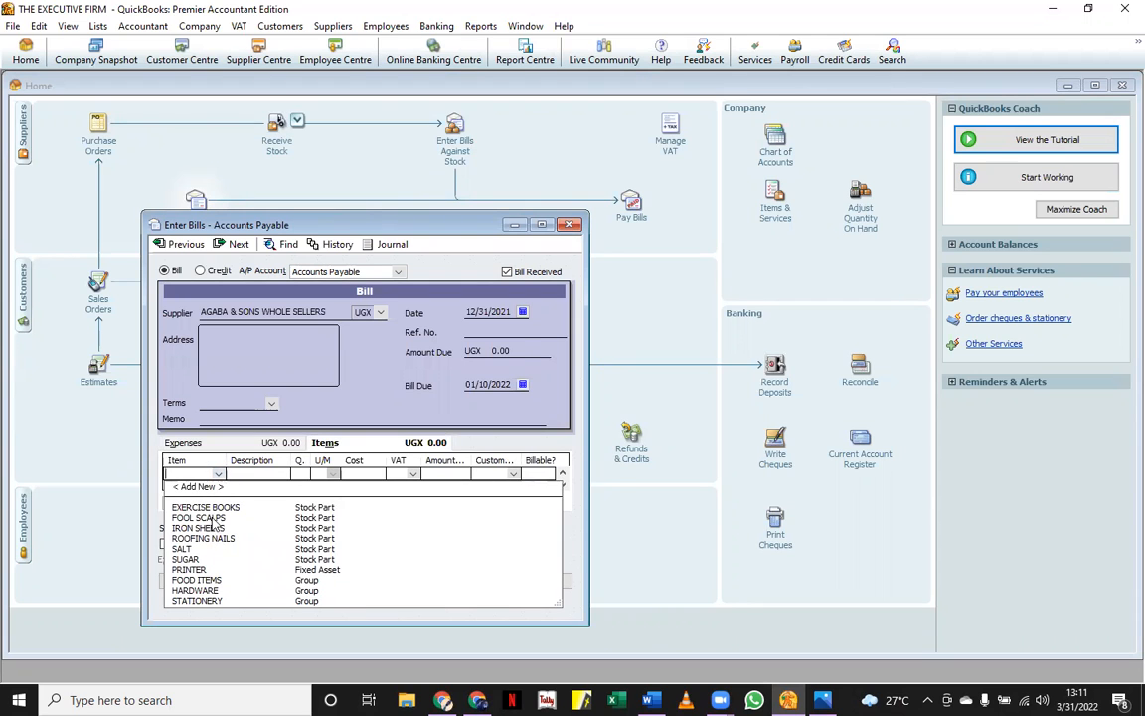
left_click(211, 521)
left_click(298, 475)
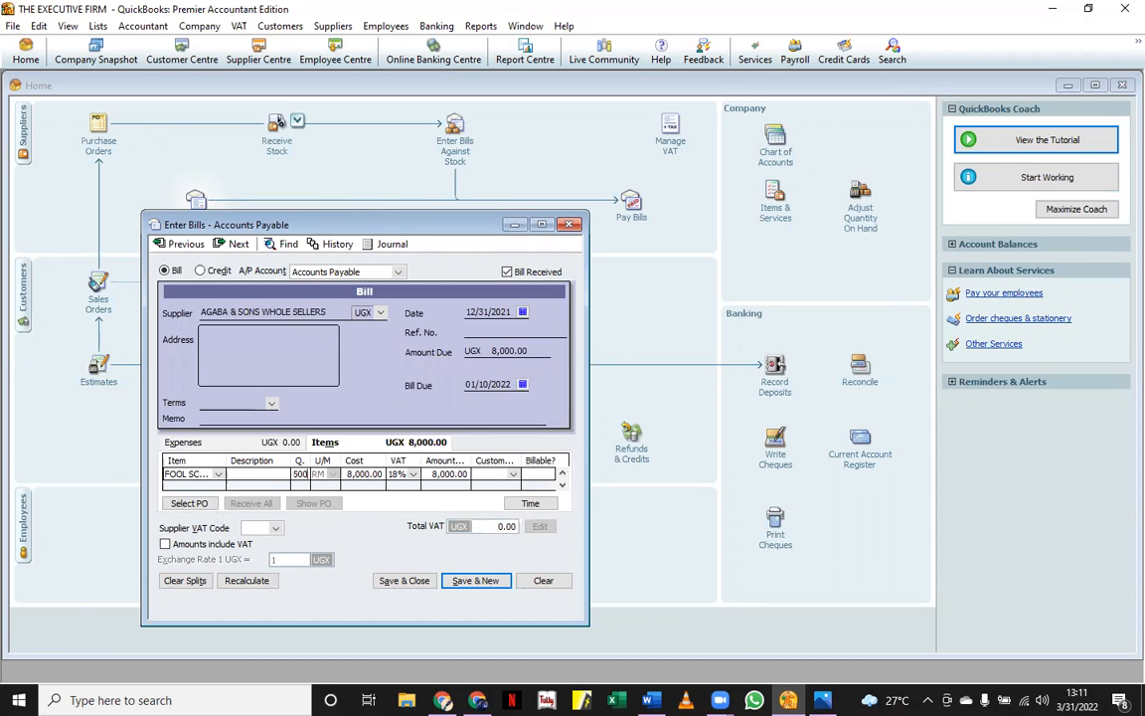
left_click(212, 485)
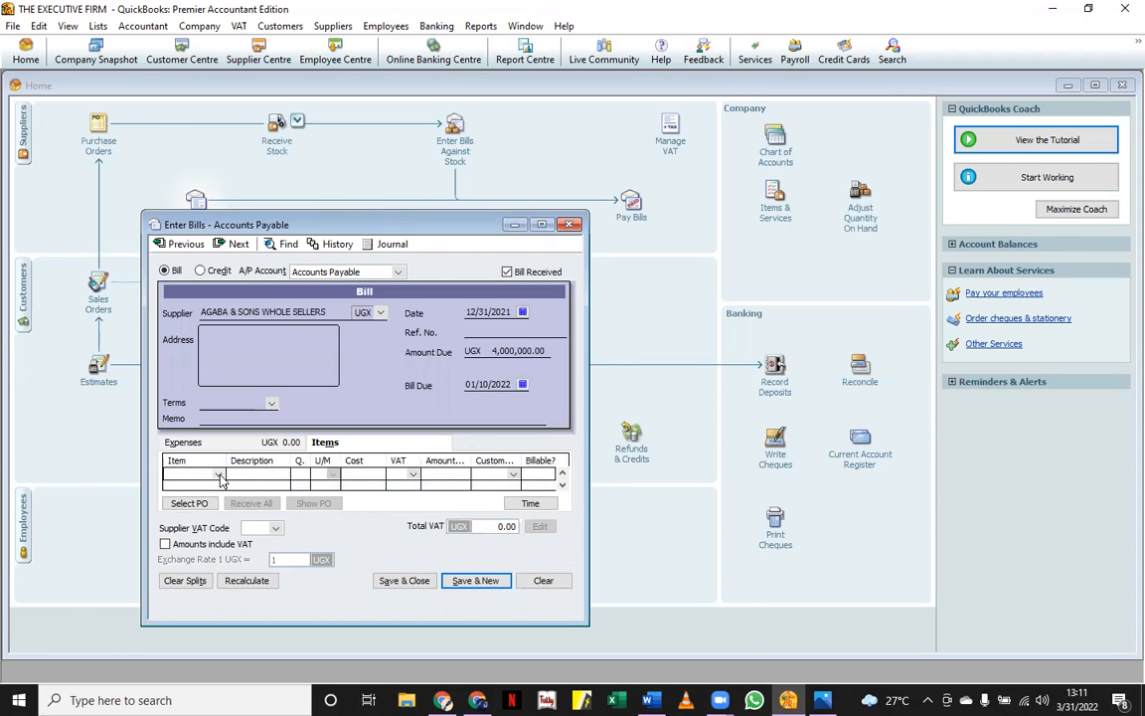
- Add a SUGAR item line to the bill with a quantity of 61 kg
left_click(218, 476)
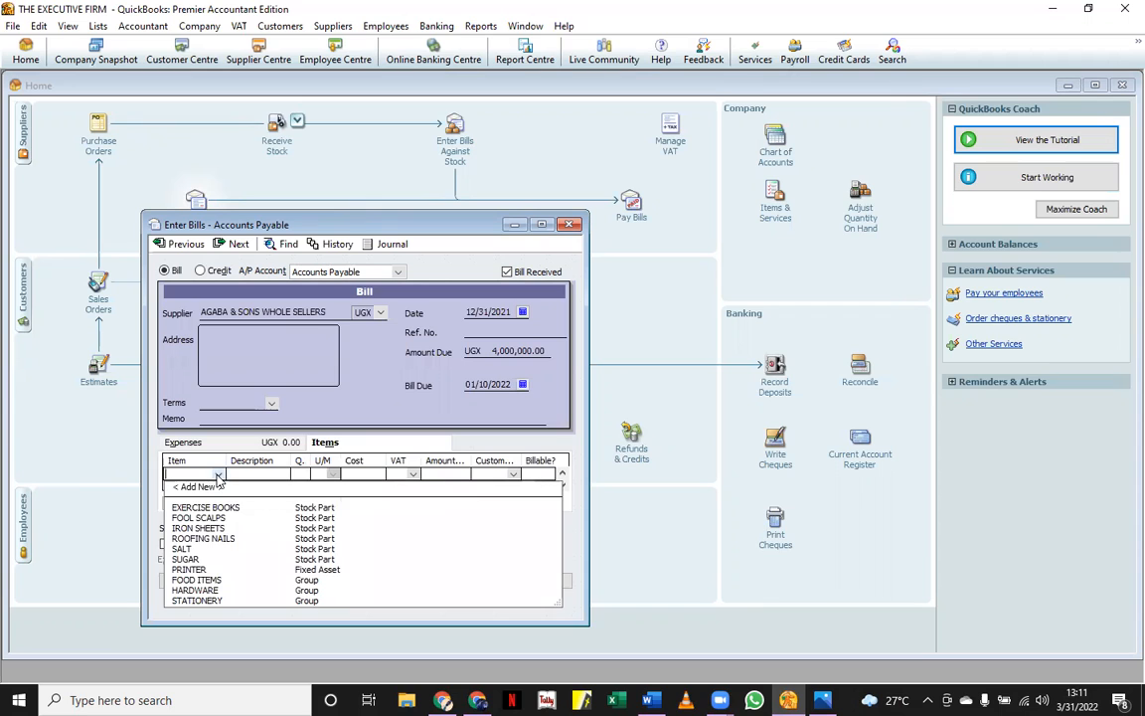
left_click(184, 558)
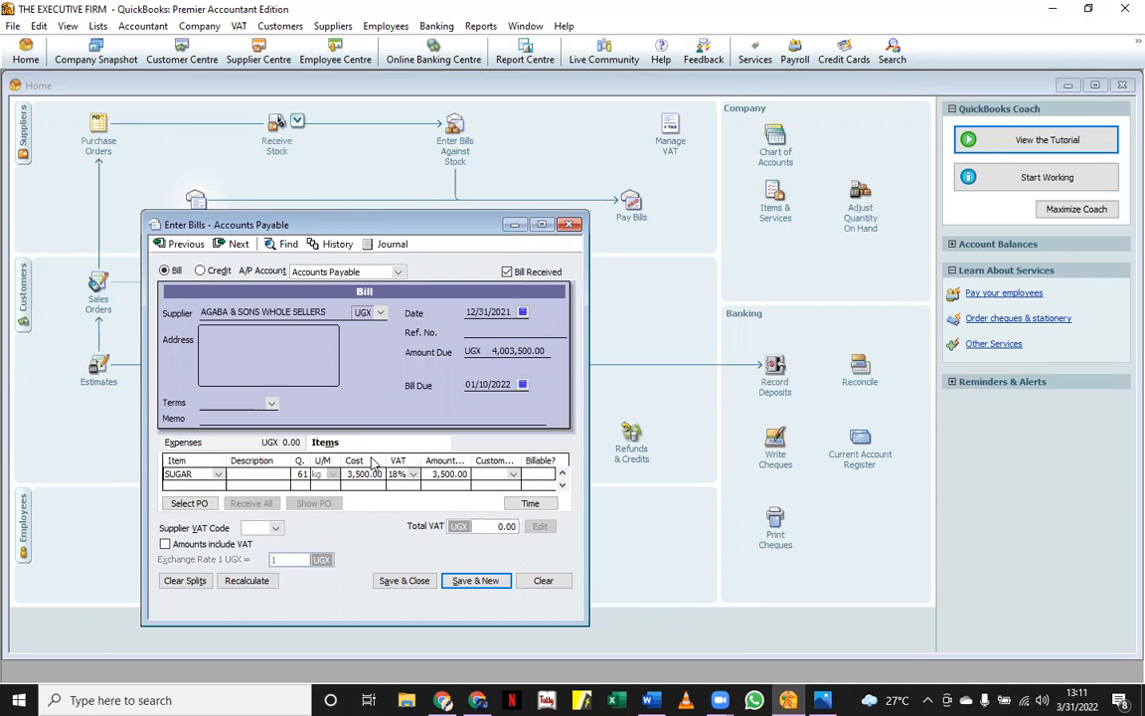
left_click(215, 481)
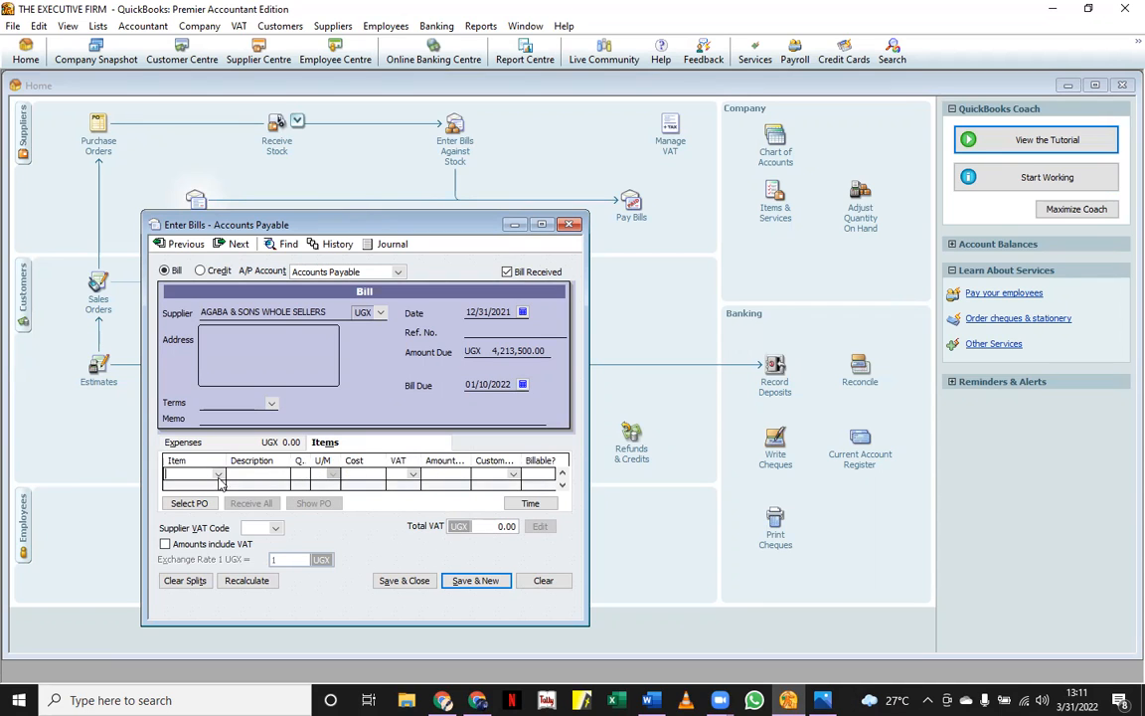
- Add a ROOFING NAILS item line with a quantity of 81 kg, saving and closing the bill
left_click(217, 475)
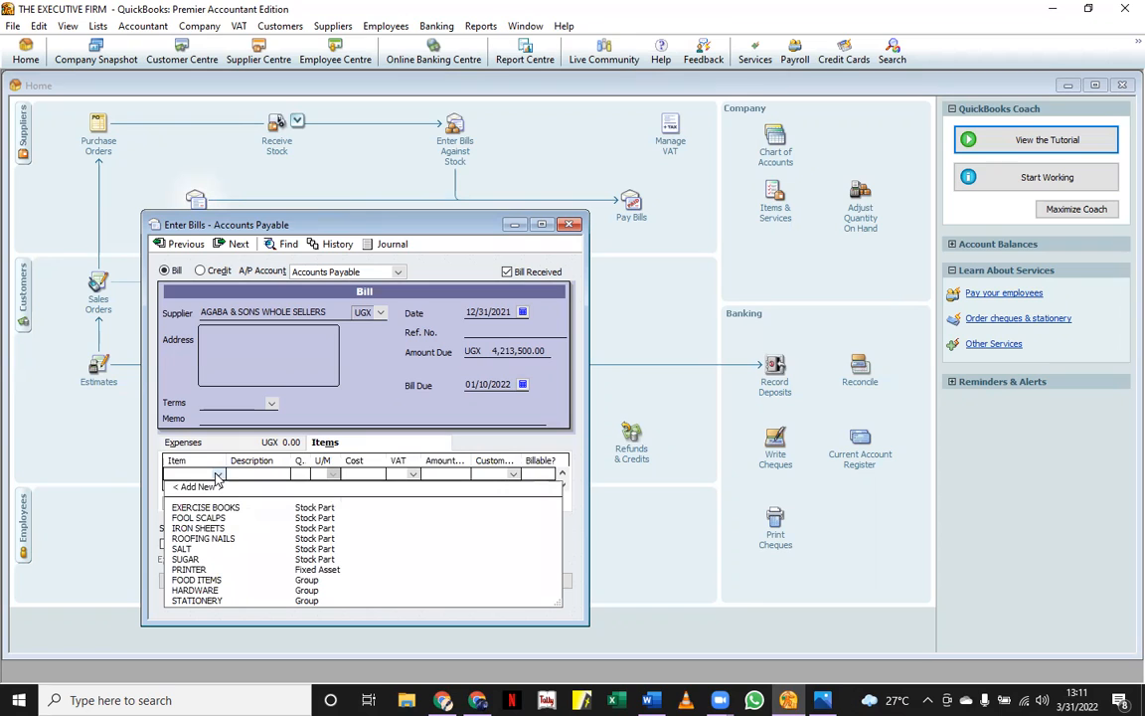
left_click(210, 539)
left_click(301, 476)
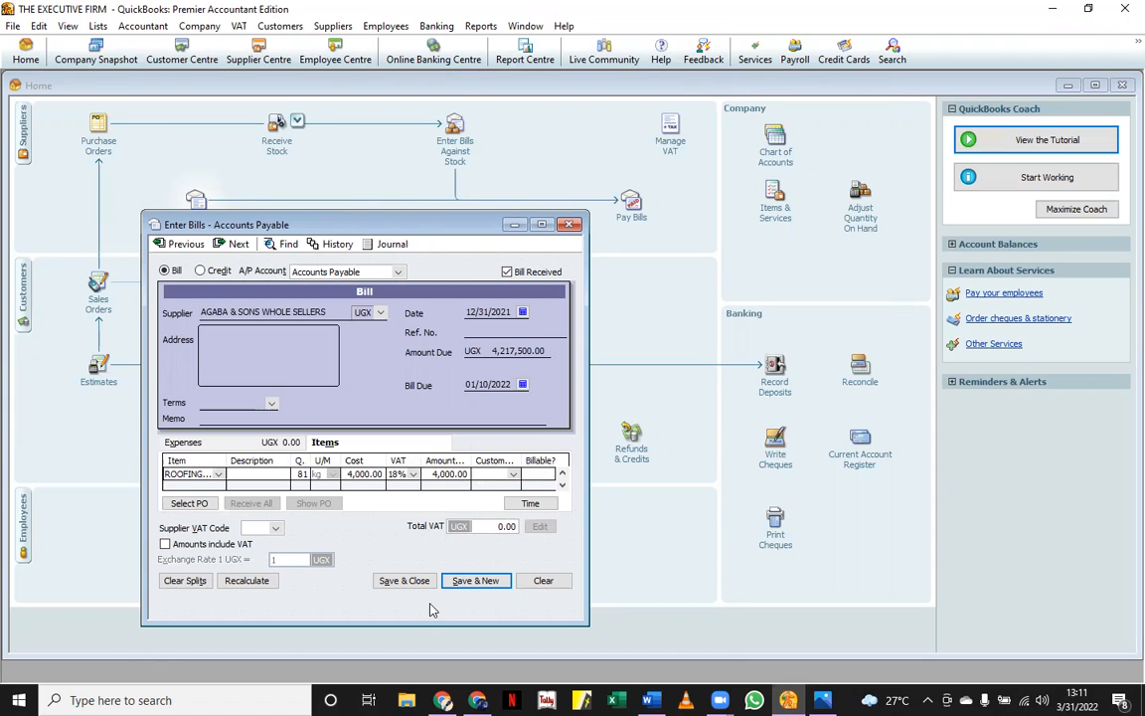
left_click(404, 581)
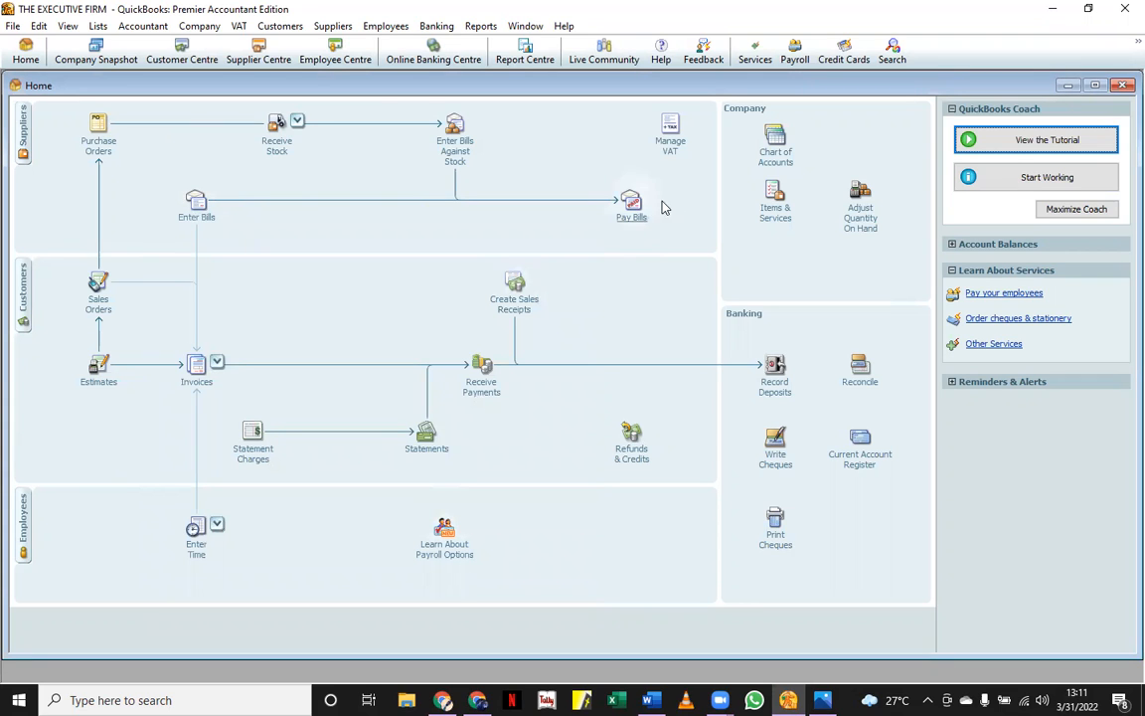
- Select the AGABA & SONS WHOLE SELLERS bill for payment and set its discount amount to 500,000
left_click(632, 209)
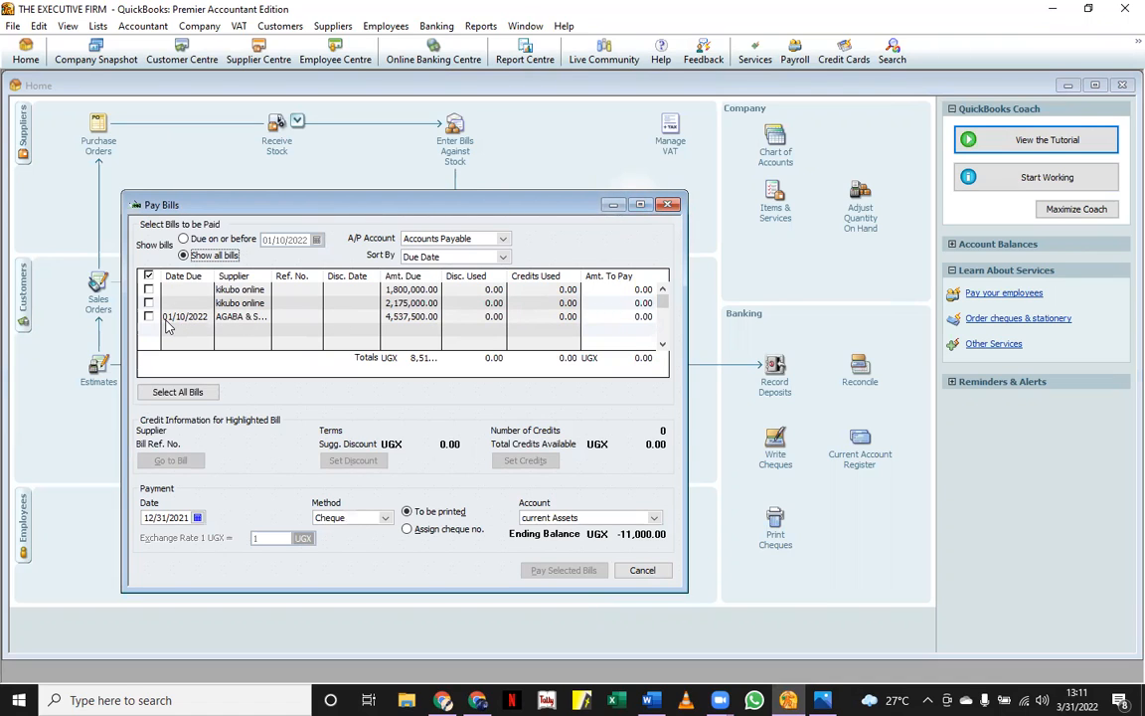
left_click(149, 316)
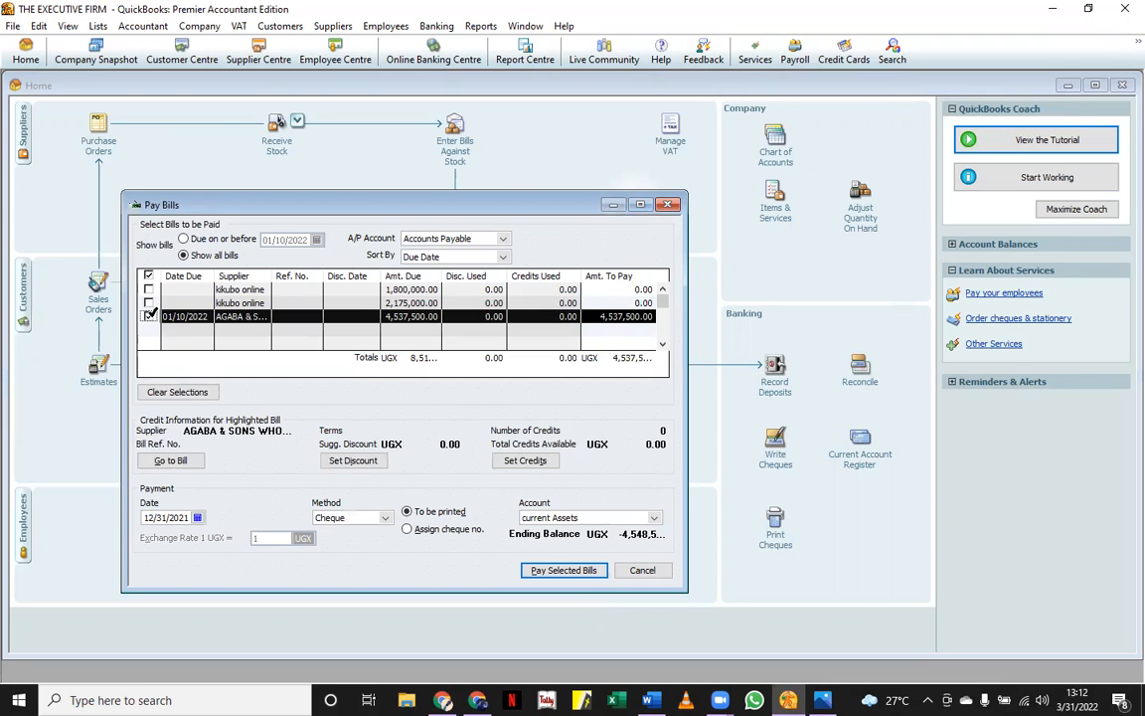
left_click(367, 463)
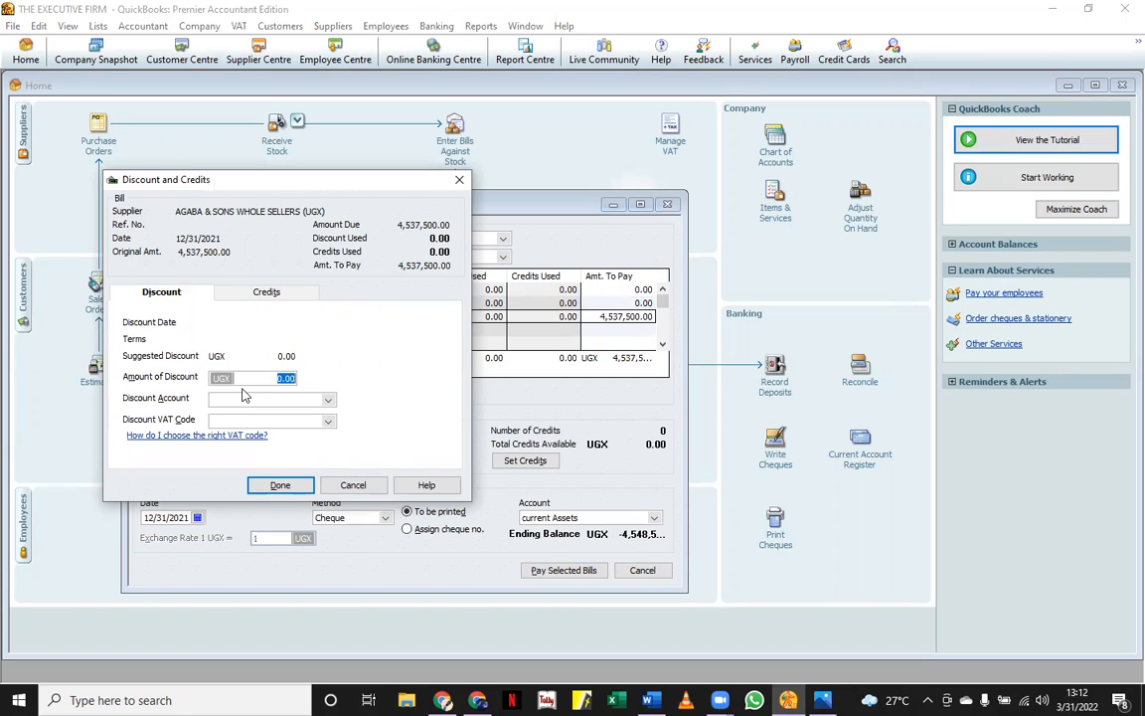
type("500,00")
- Create an income account named discount received and use it as the discount account for the bill
left_click(252, 397)
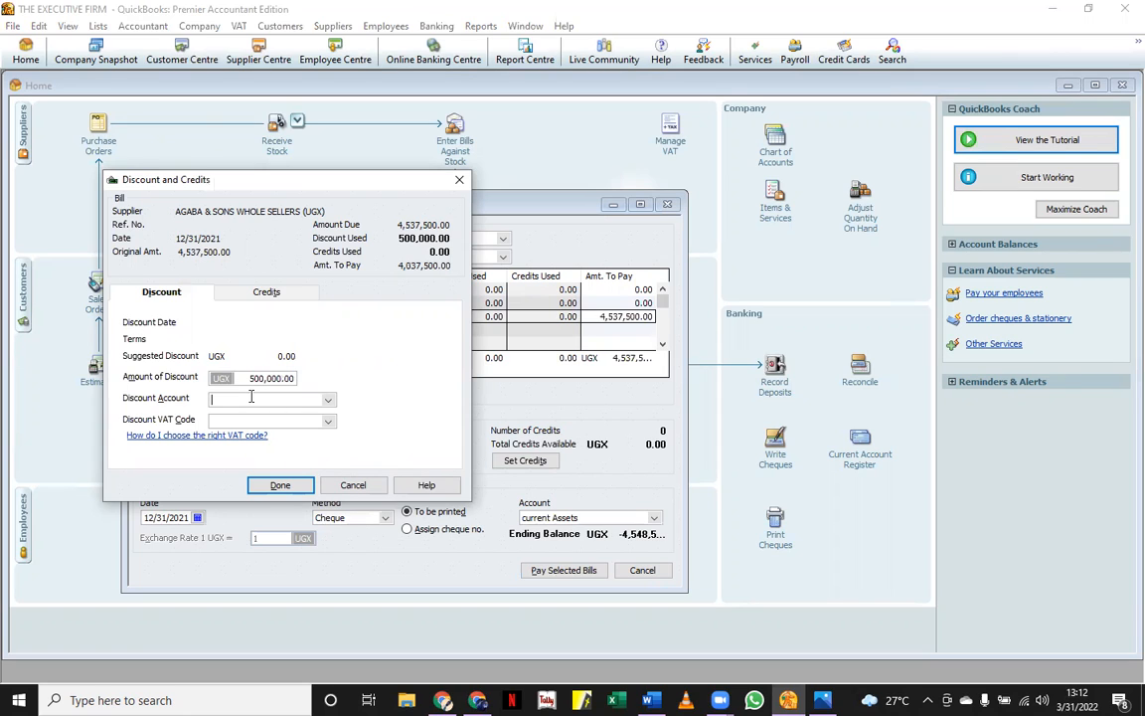
left_click(328, 401)
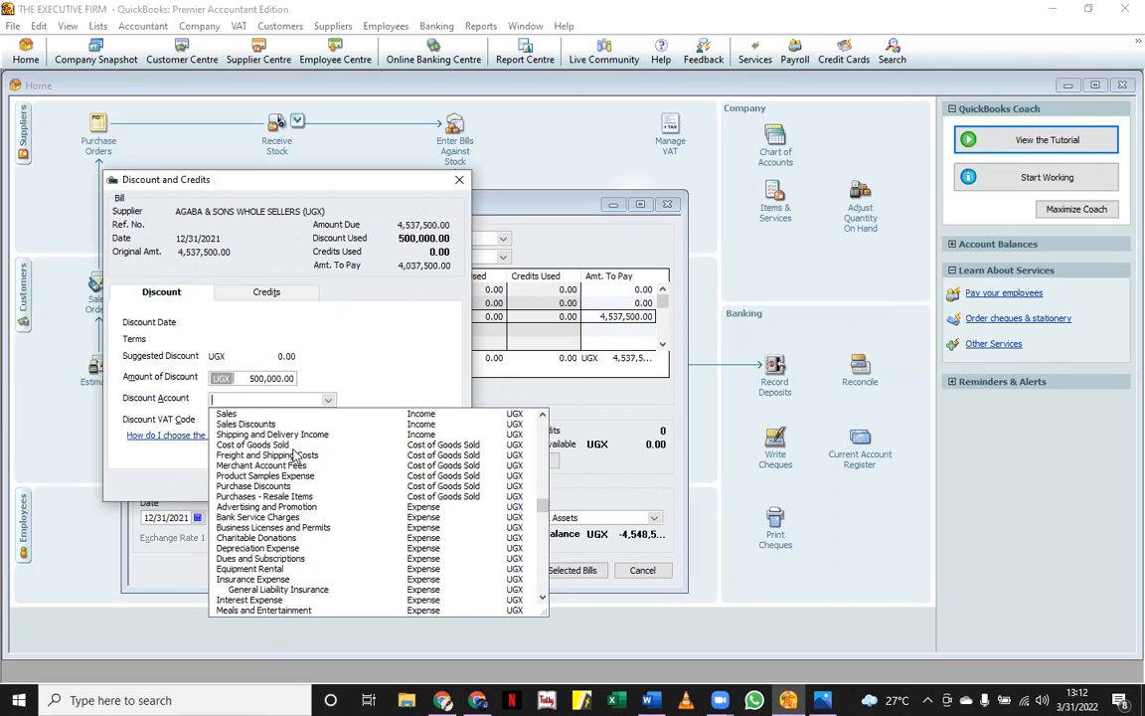
scroll(387, 526, "down", 1)
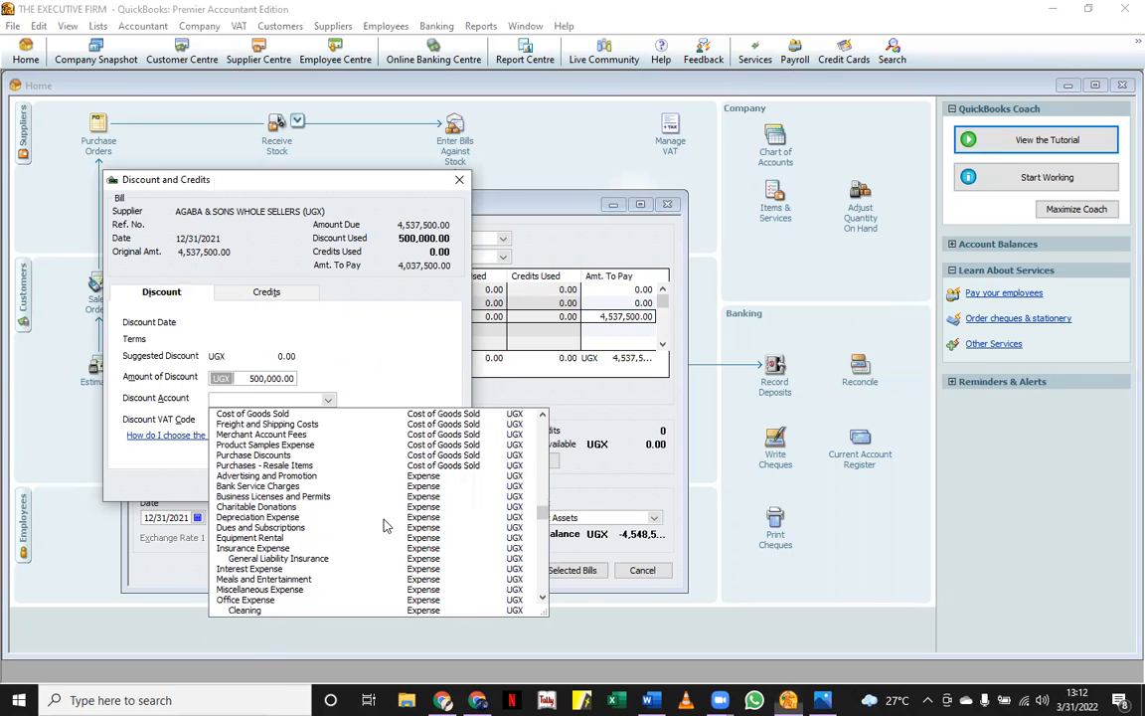
scroll(385, 526, "down", 10)
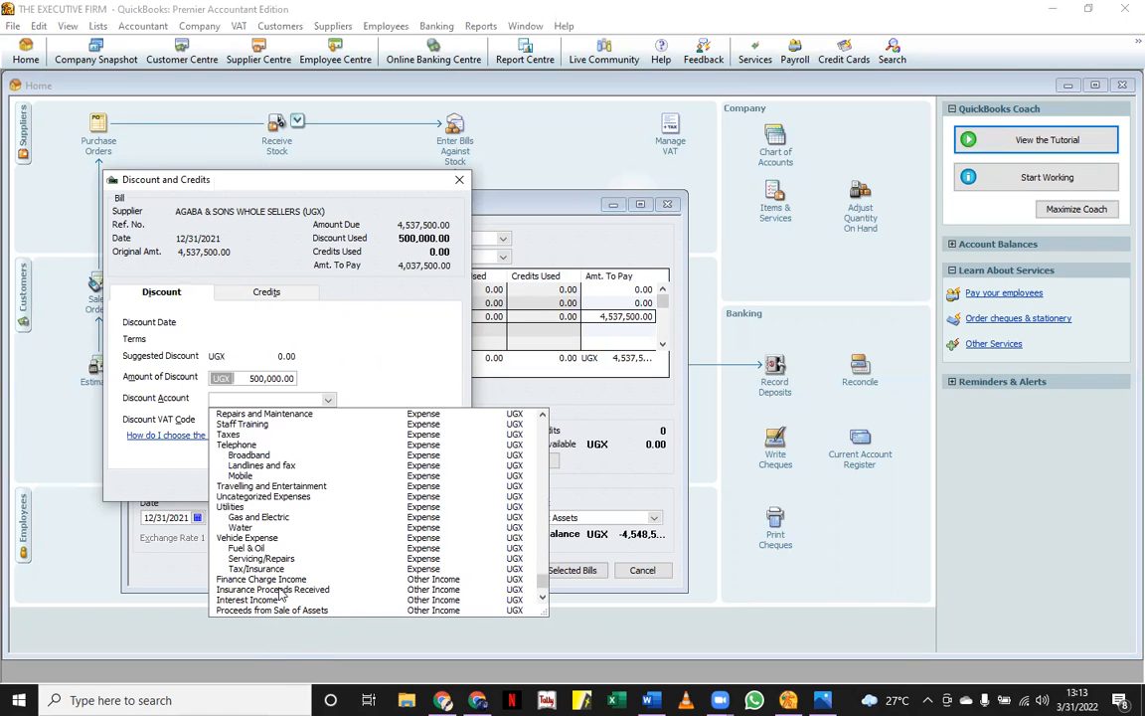
scroll(299, 466, "up", 15)
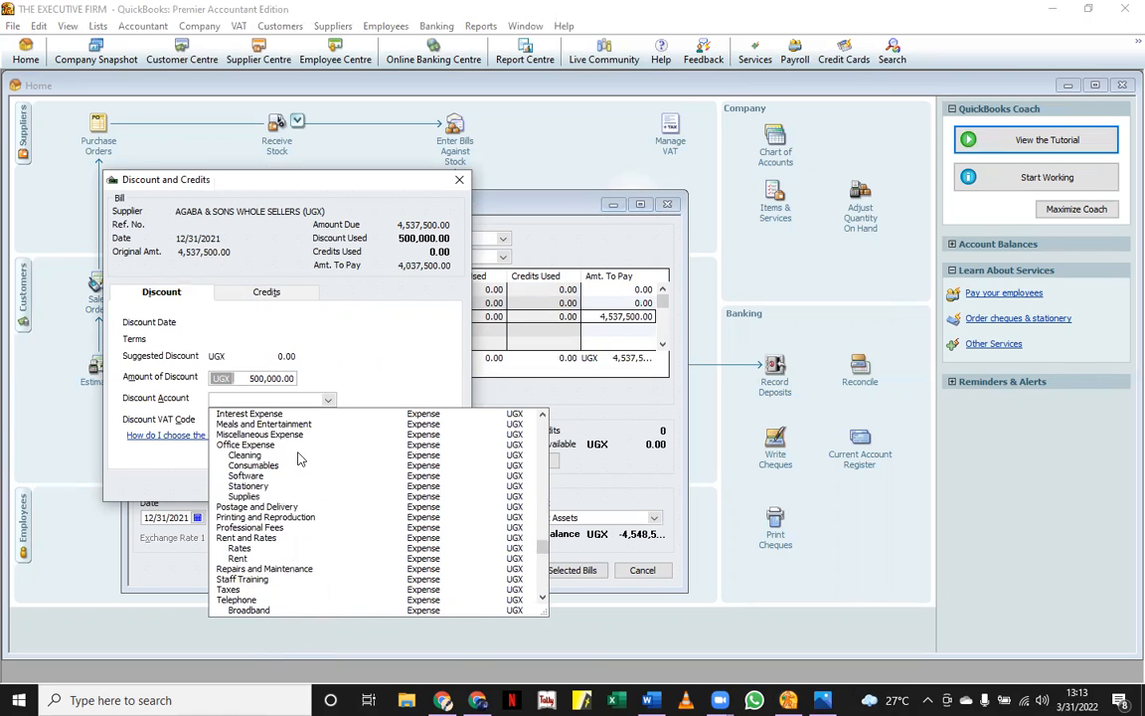
scroll(255, 444, "up", 5)
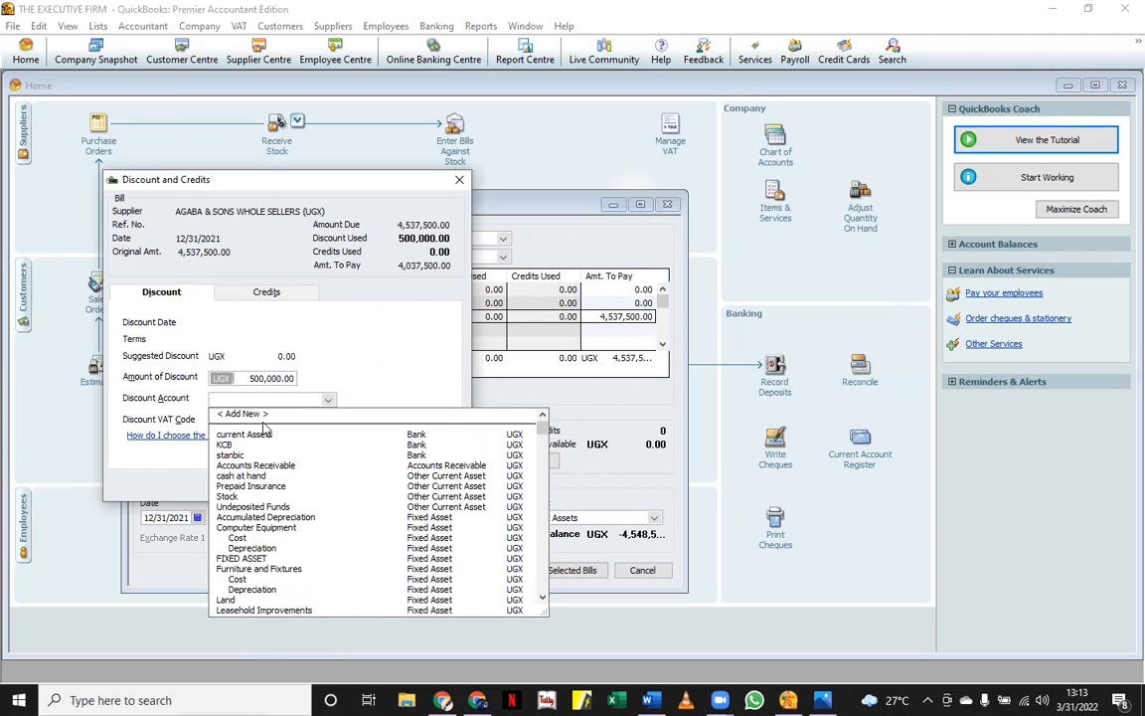
left_click(248, 411)
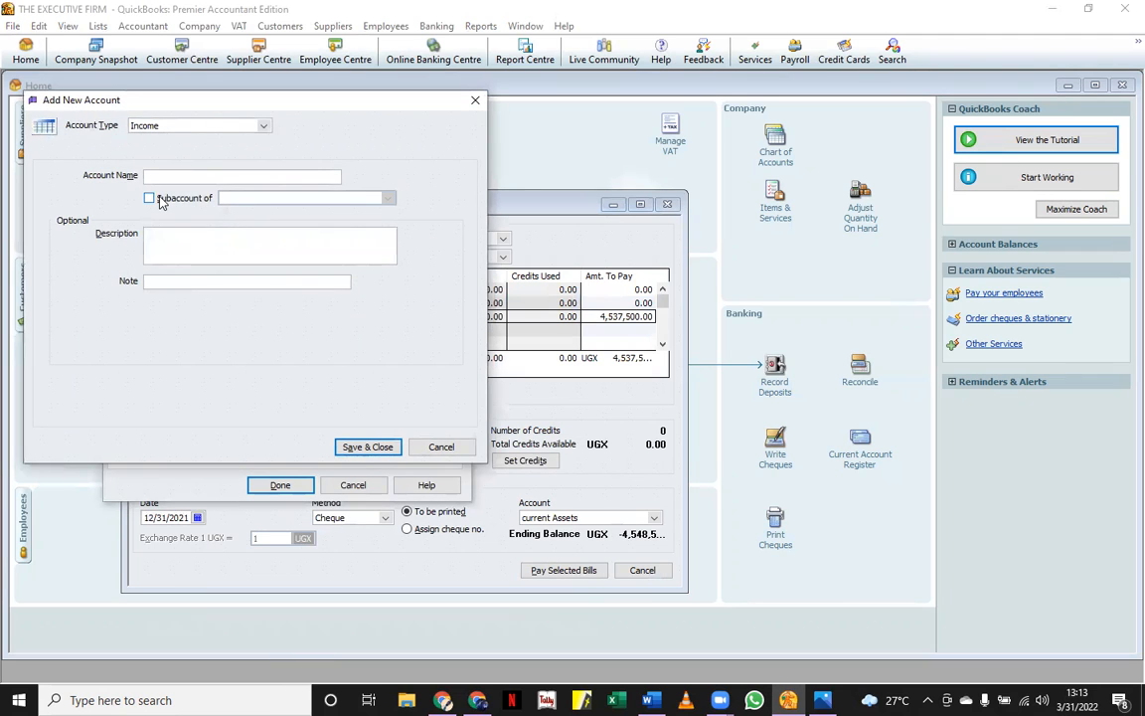
type("discount received")
left_click(368, 448)
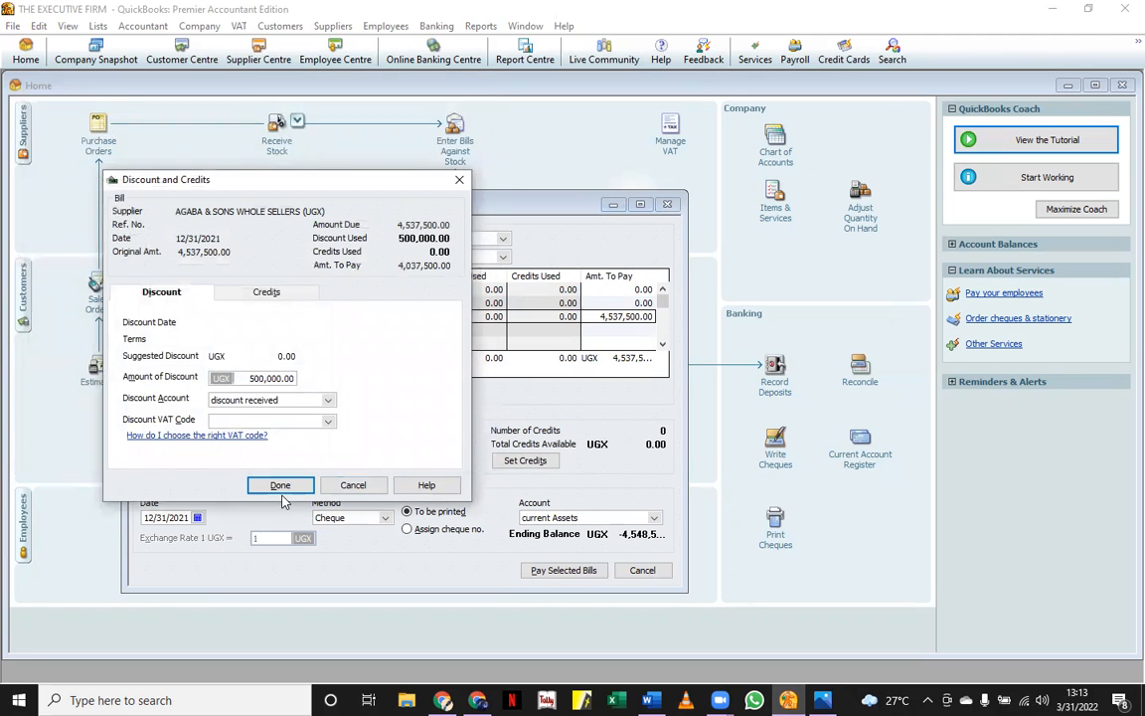
- Set the discount VAT code to 18% and apply the discount to the bill
left_click(281, 485)
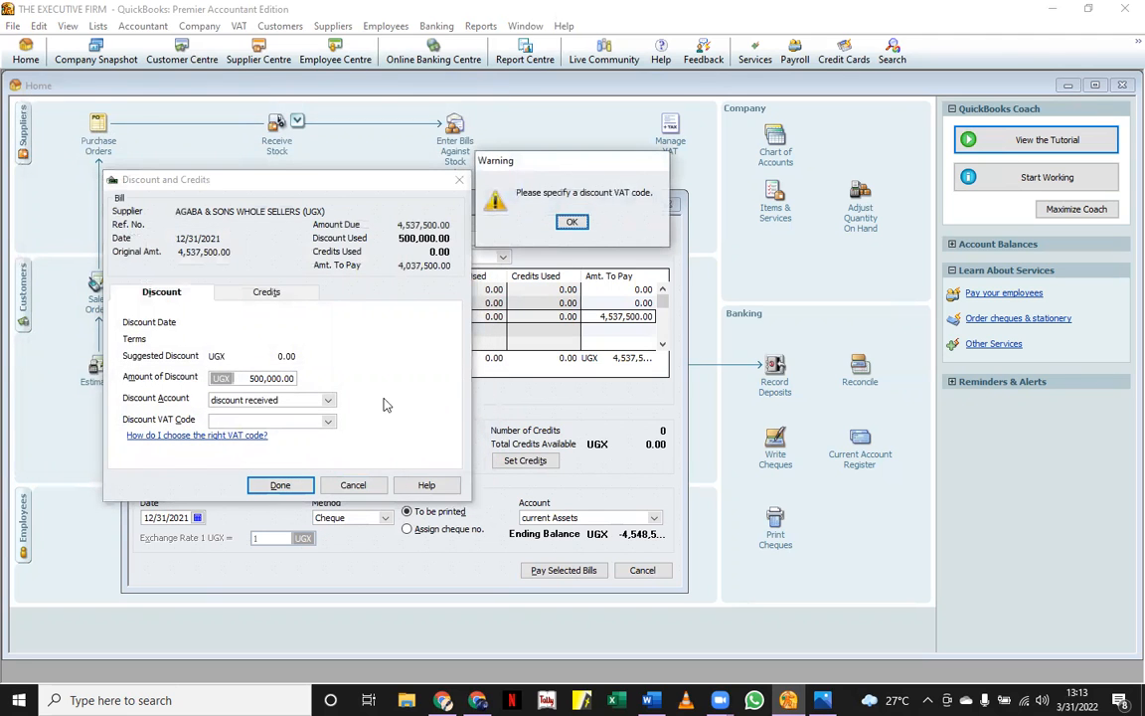
left_click(573, 221)
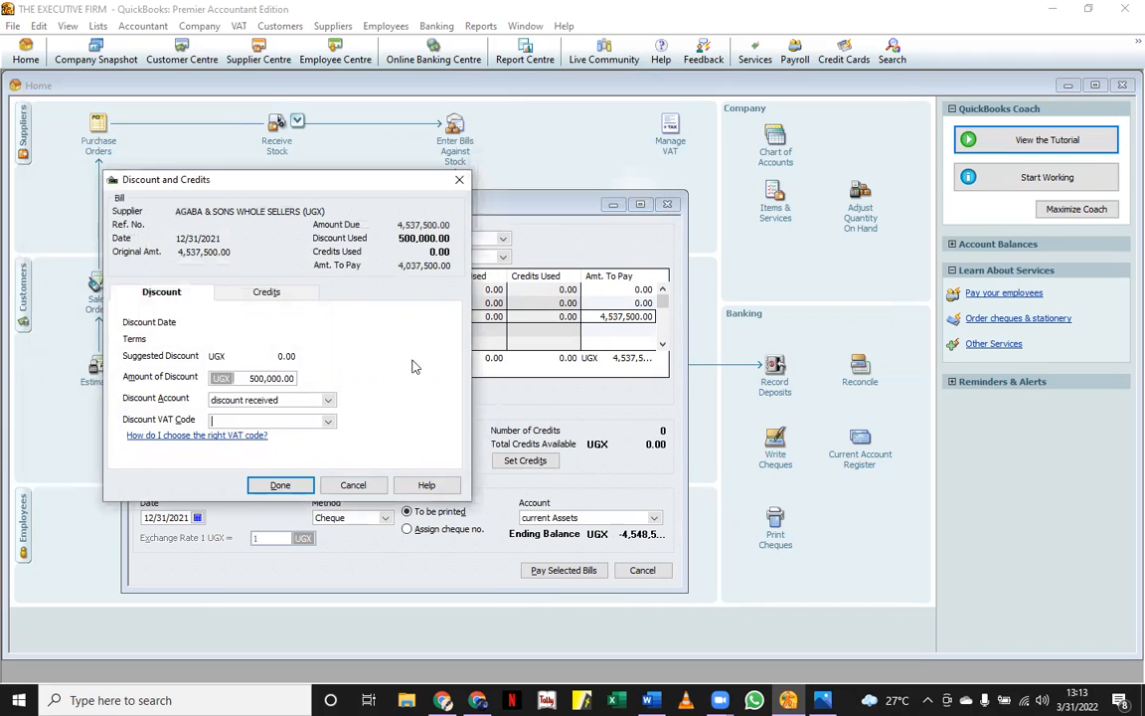
left_click(328, 421)
left_click(295, 456)
left_click(282, 484)
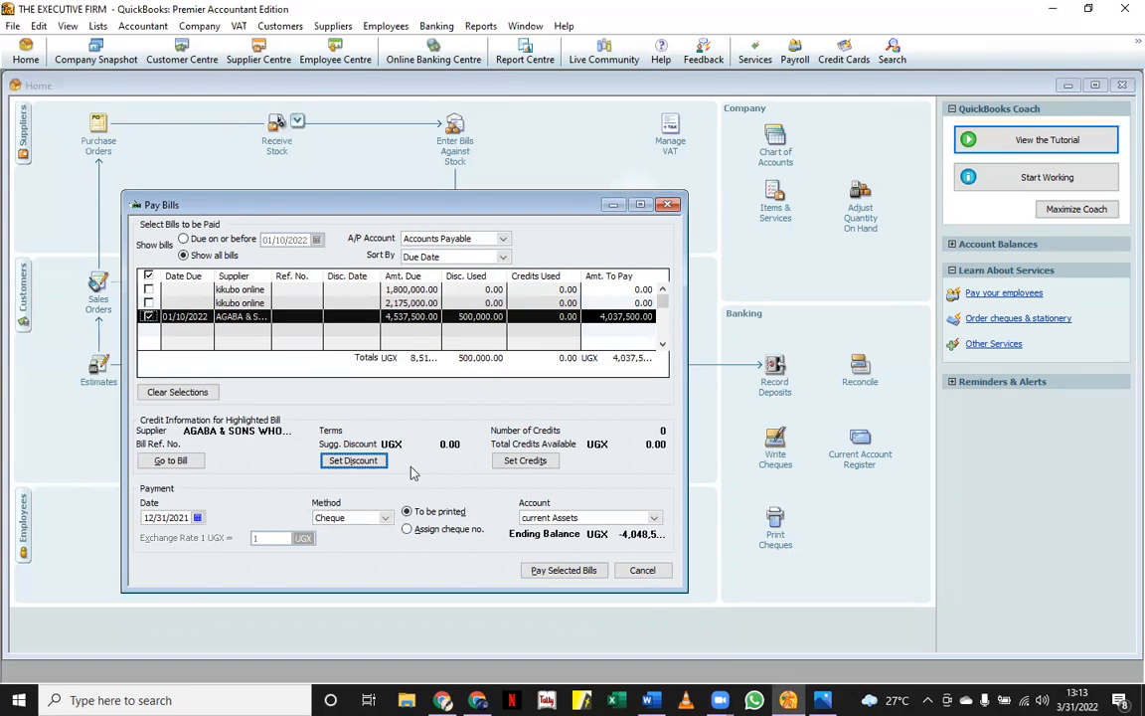
- Recheck the applied discount, pay the selected AGABA & SONS WHOLE SELLERS bill, and close the payment summary
left_click(369, 464)
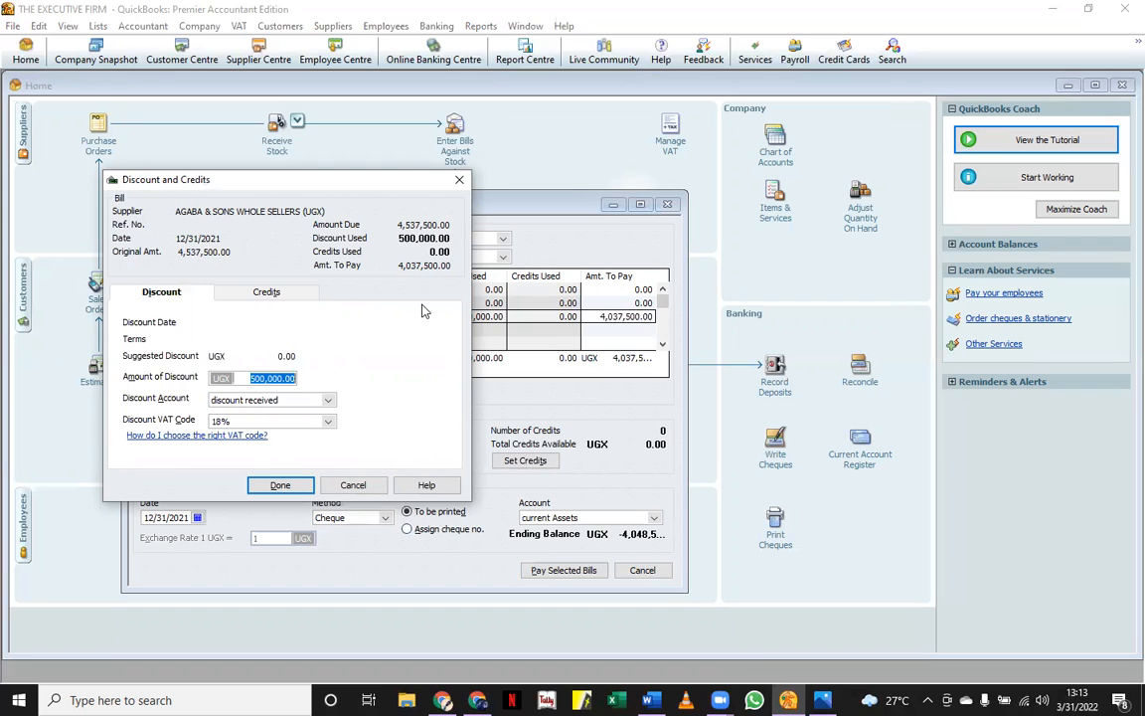
left_click(282, 485)
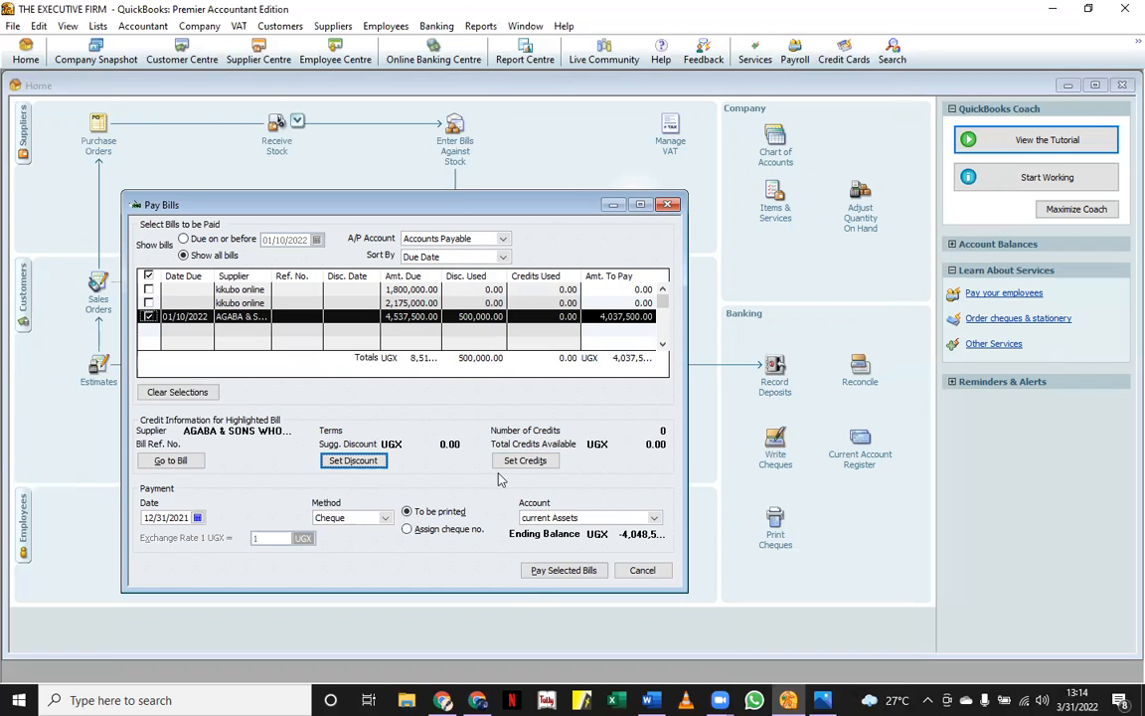
left_click(564, 571)
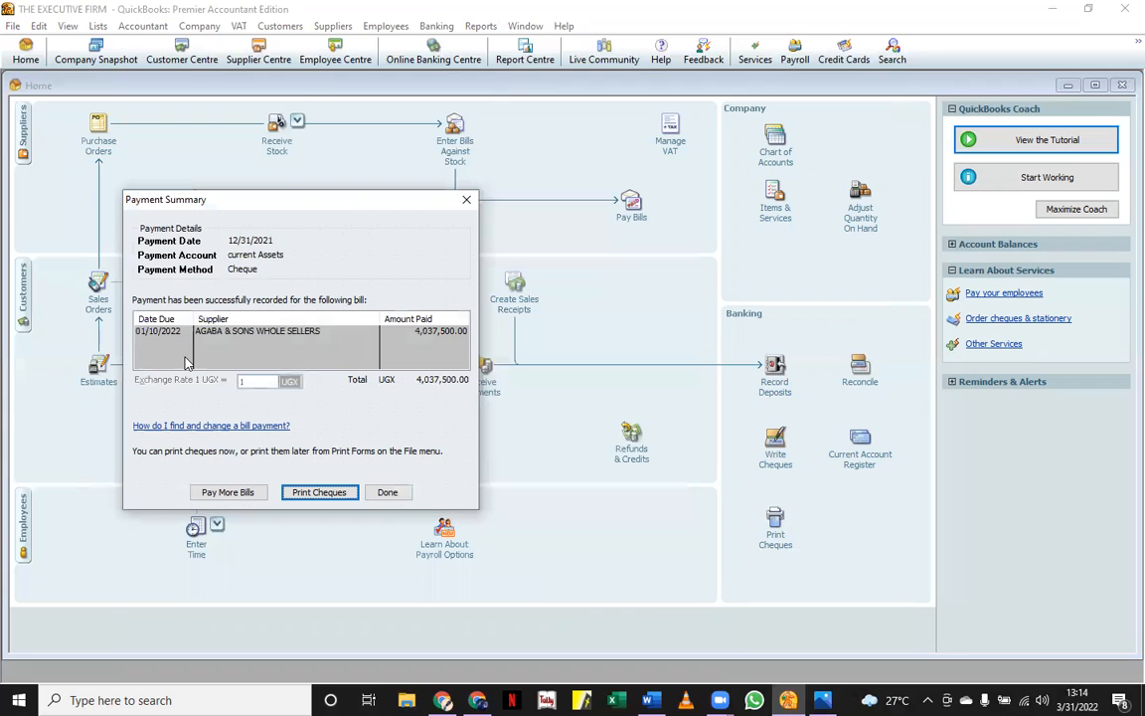
left_click(388, 492)
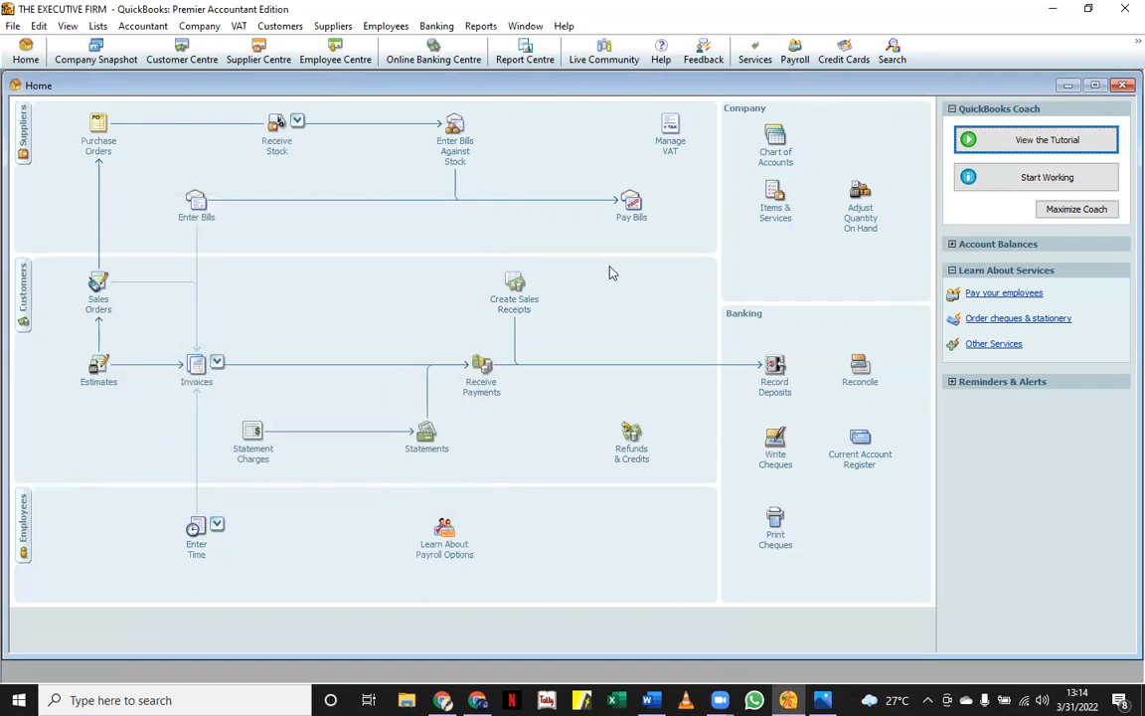
- View the standard Profit & Loss report for all dates to check the discount received, closing the report and chart of accounts
left_click(773, 157)
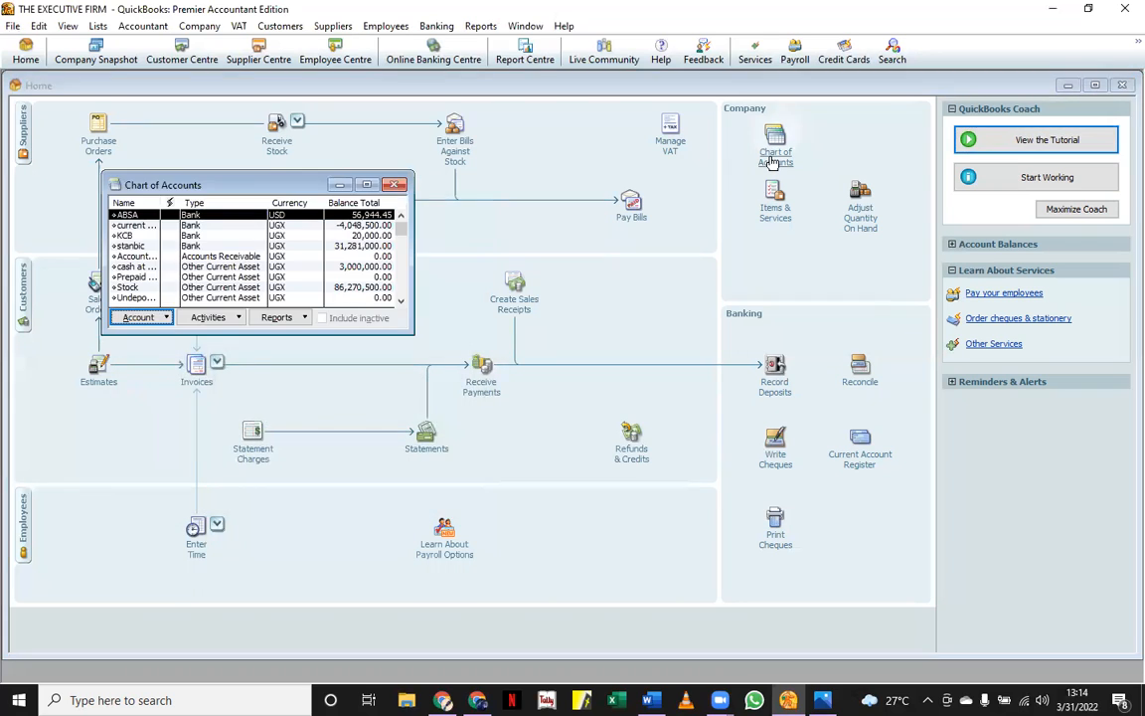
left_click(280, 317)
mouse_move(328, 383)
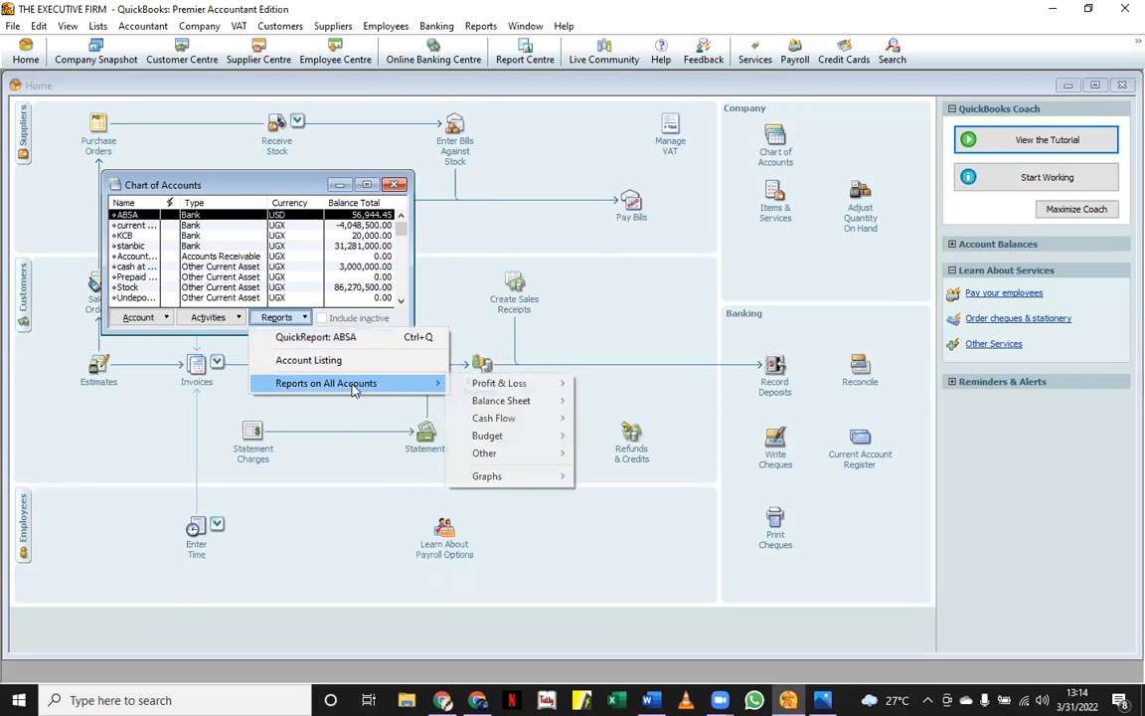
mouse_move(488, 385)
left_click(608, 382)
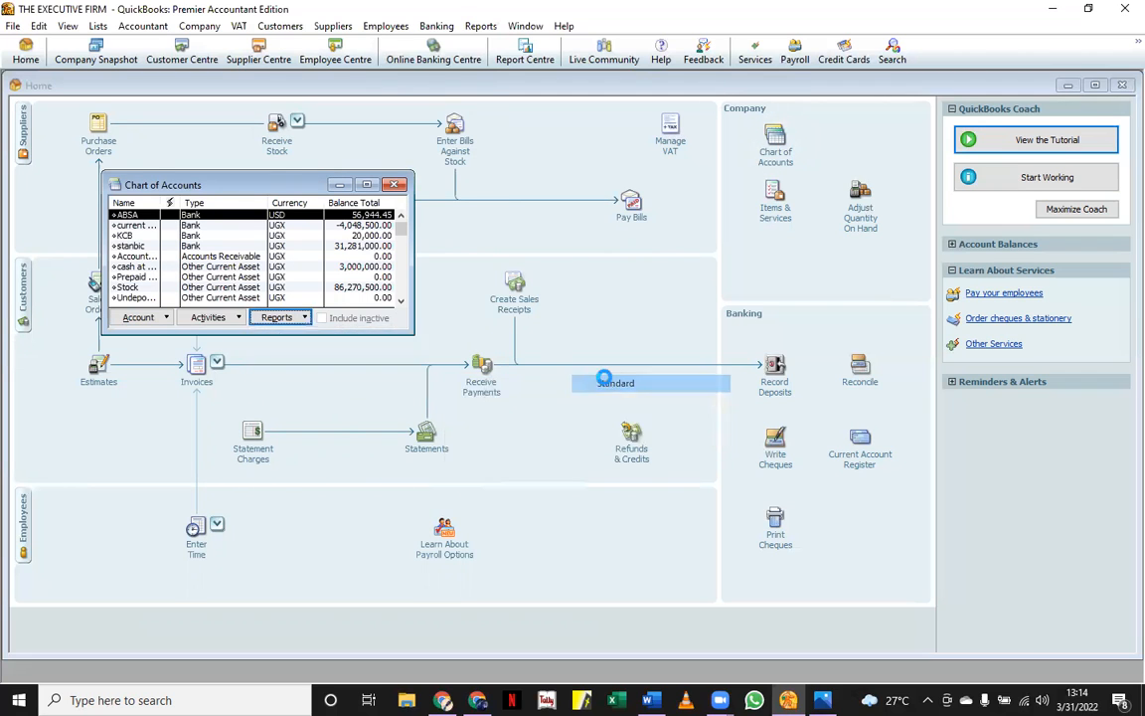
left_click(251, 205)
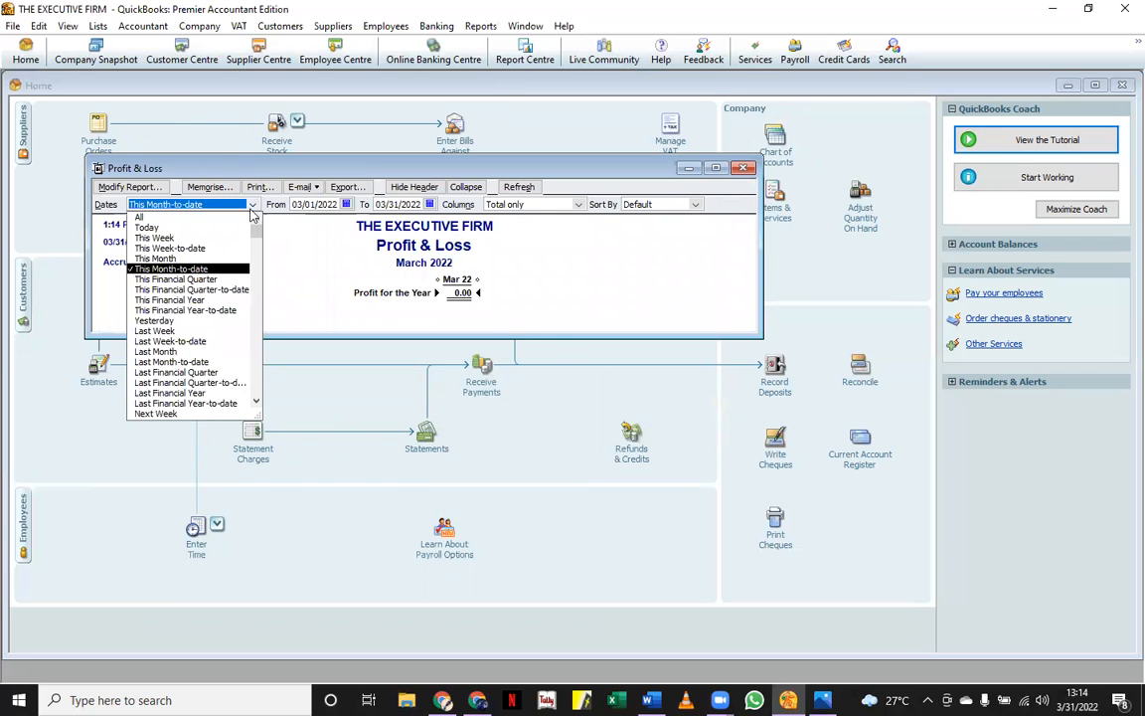
left_click(194, 219)
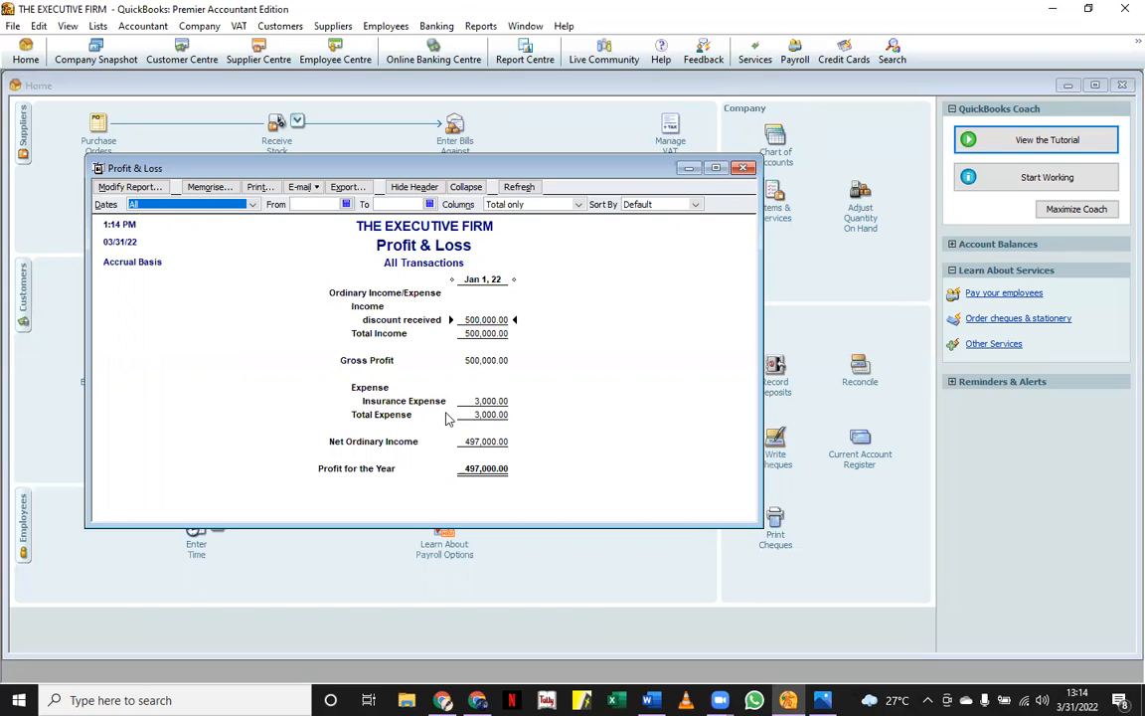
left_click(744, 169)
left_click(576, 331)
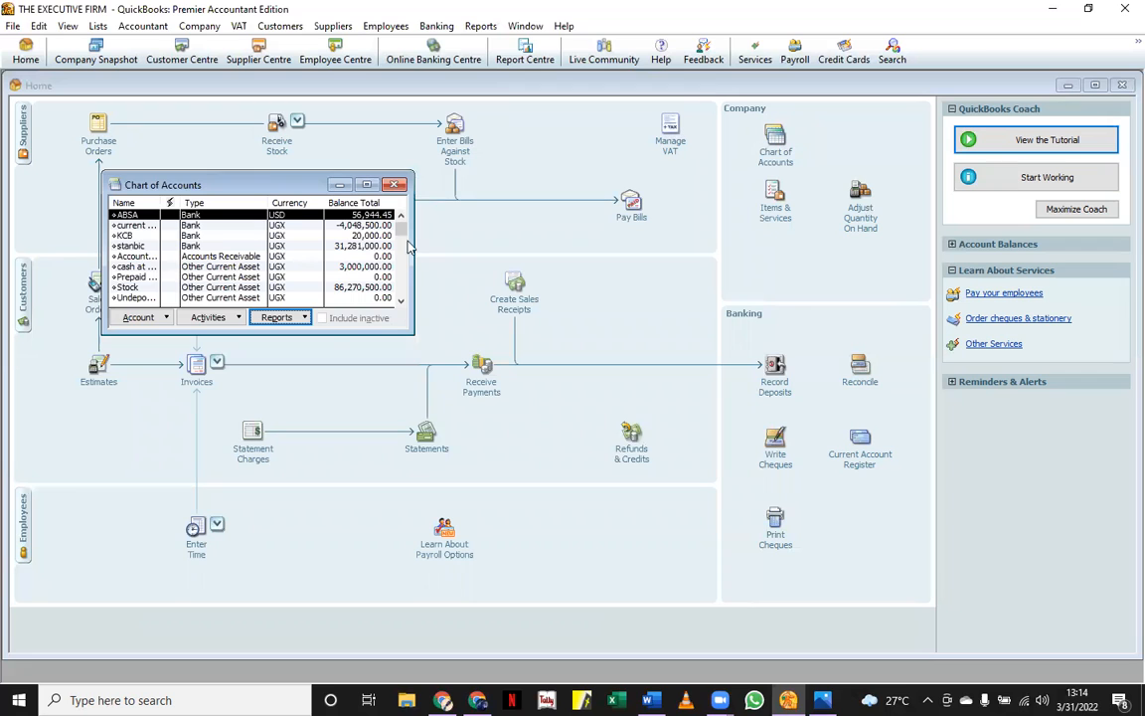
left_click(394, 185)
- Pay both kikubo online bills from the stanbic account and close the payment summary
left_click(642, 218)
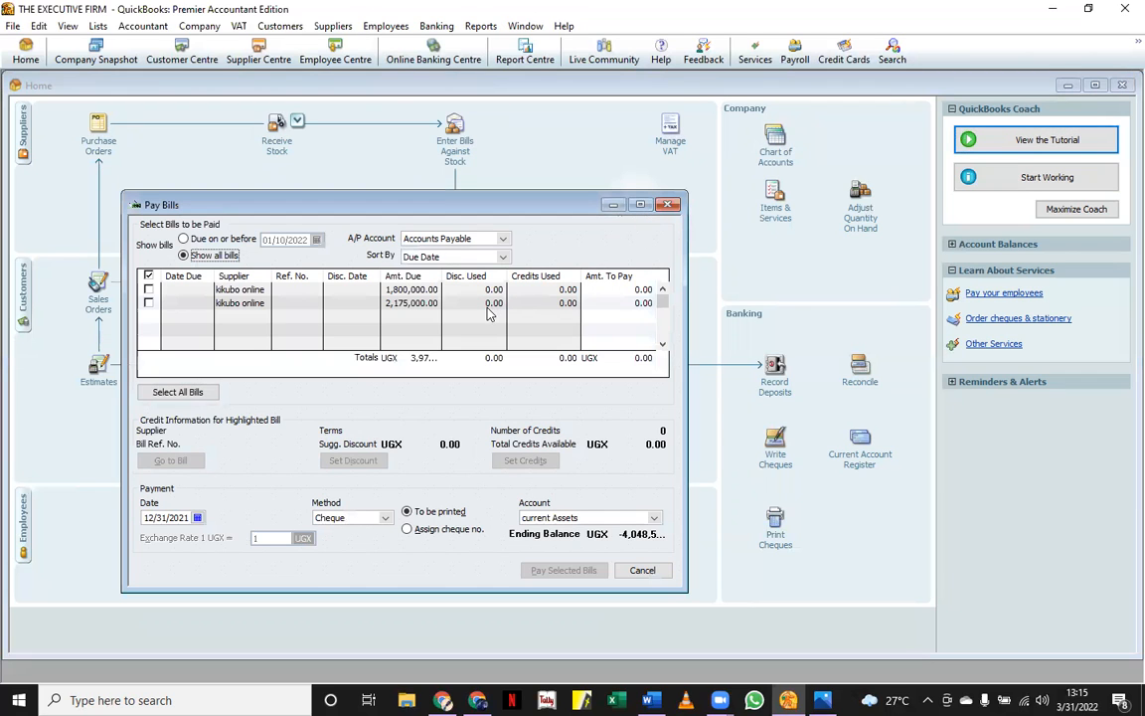
left_click(148, 290)
left_click(148, 302)
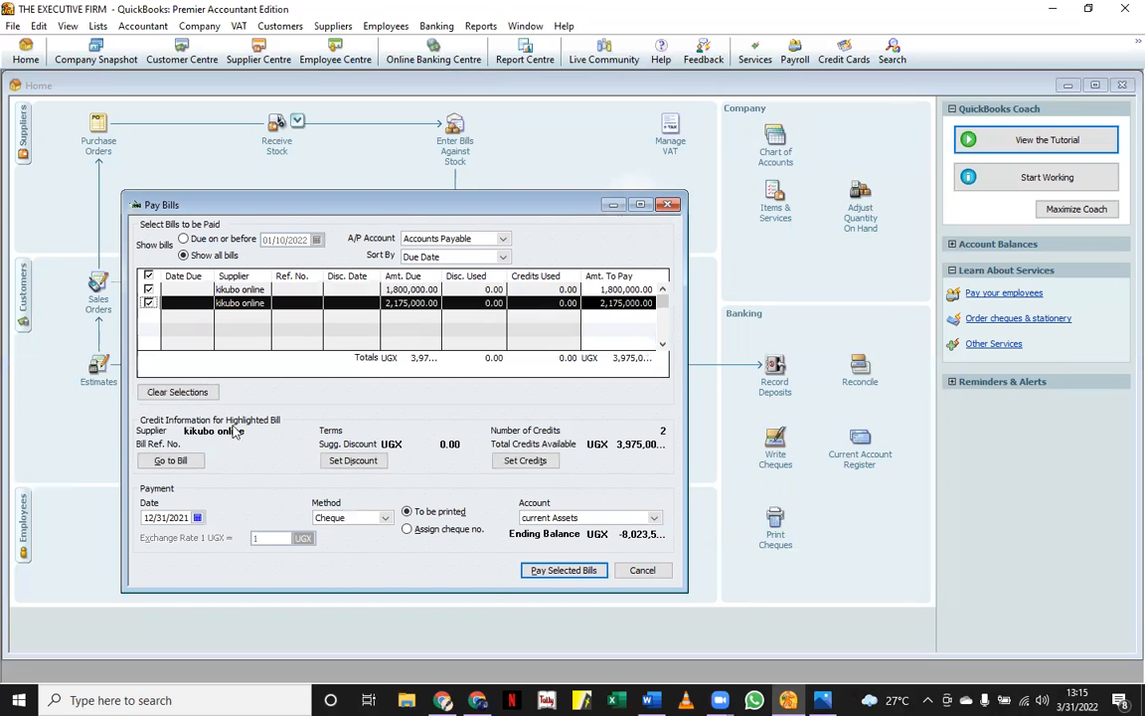
left_click(653, 518)
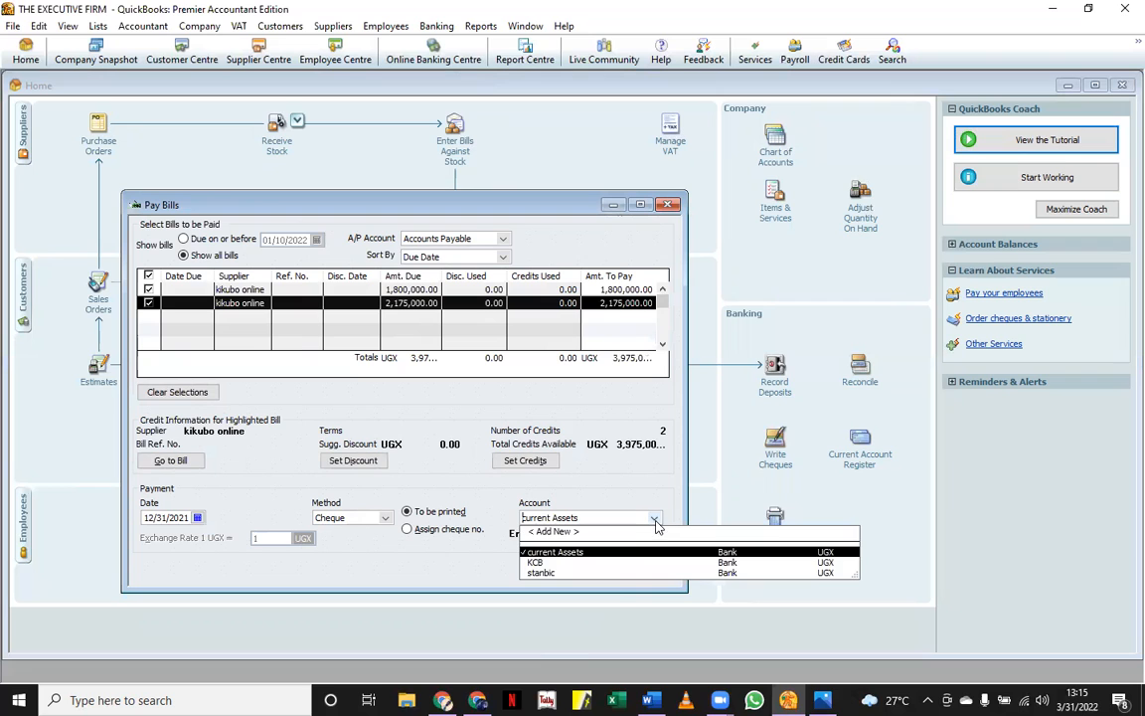
left_click(575, 572)
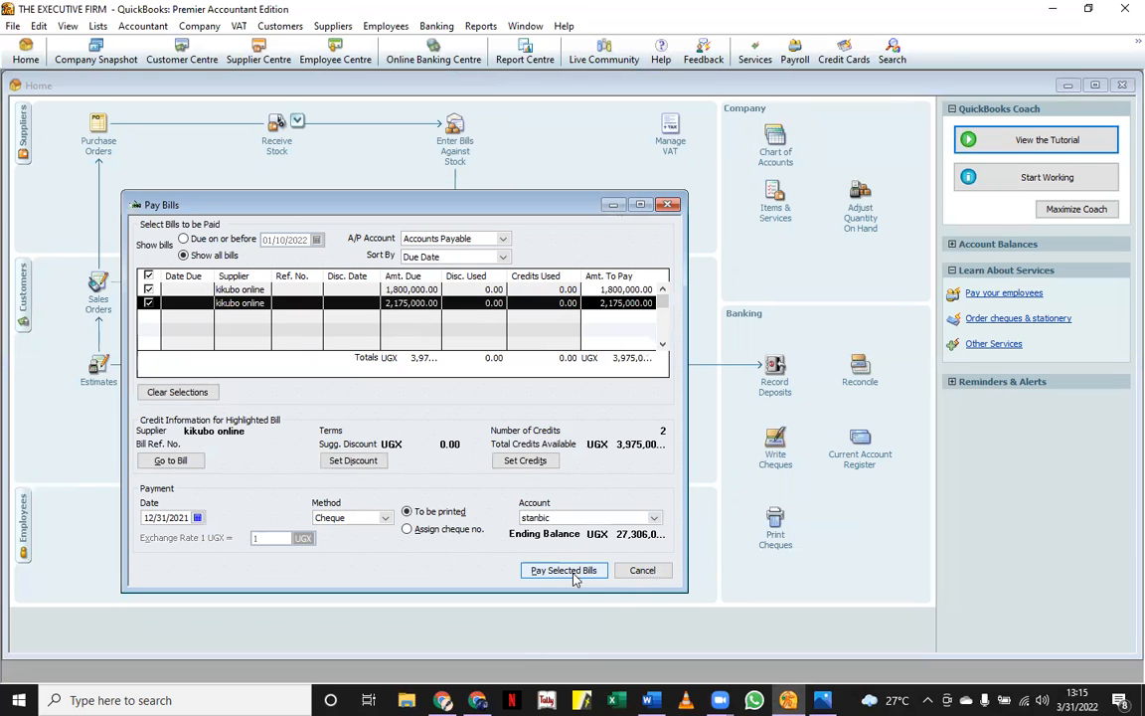
left_click(566, 572)
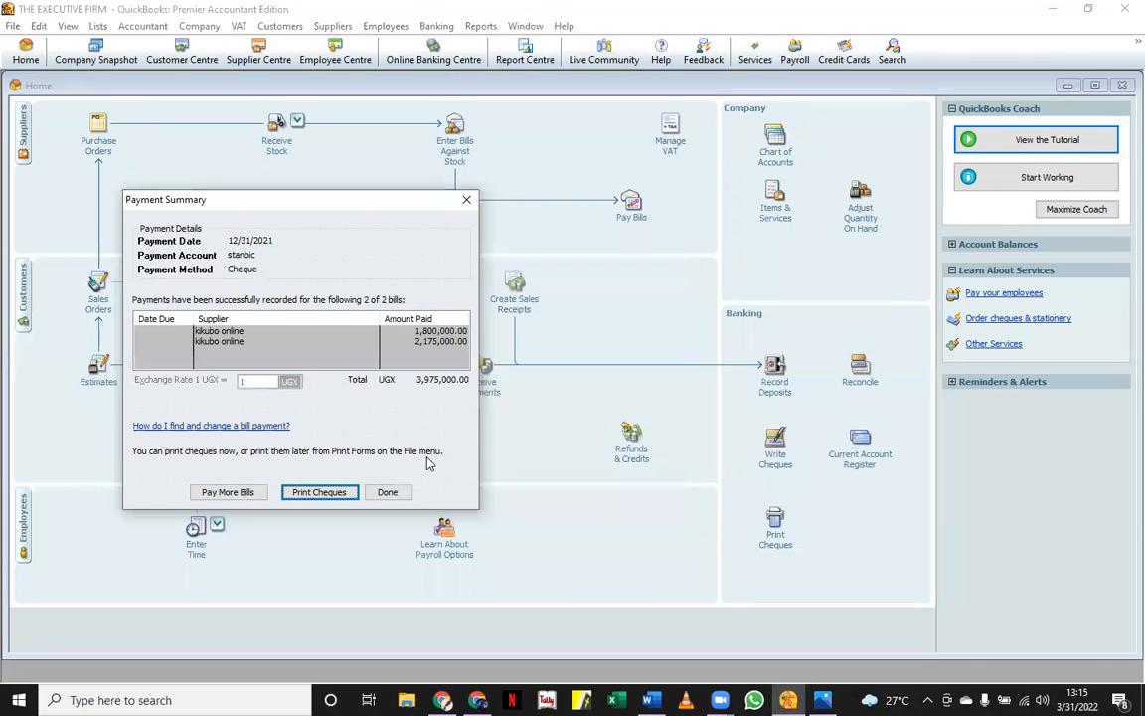
left_click(387, 492)
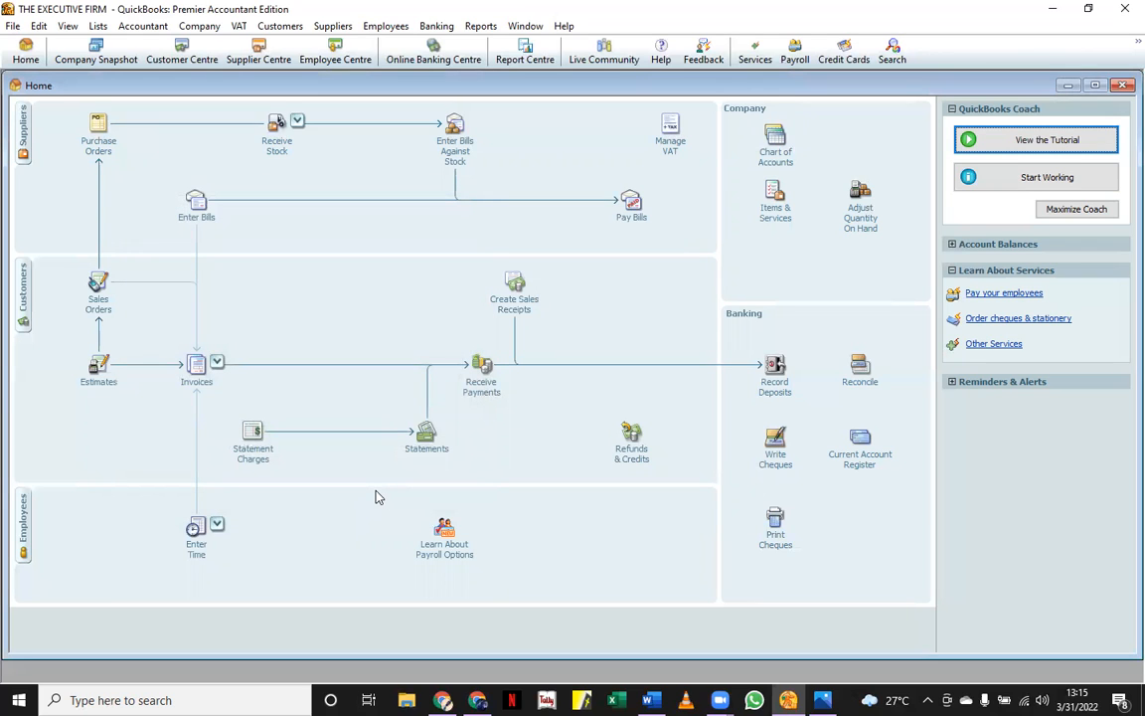